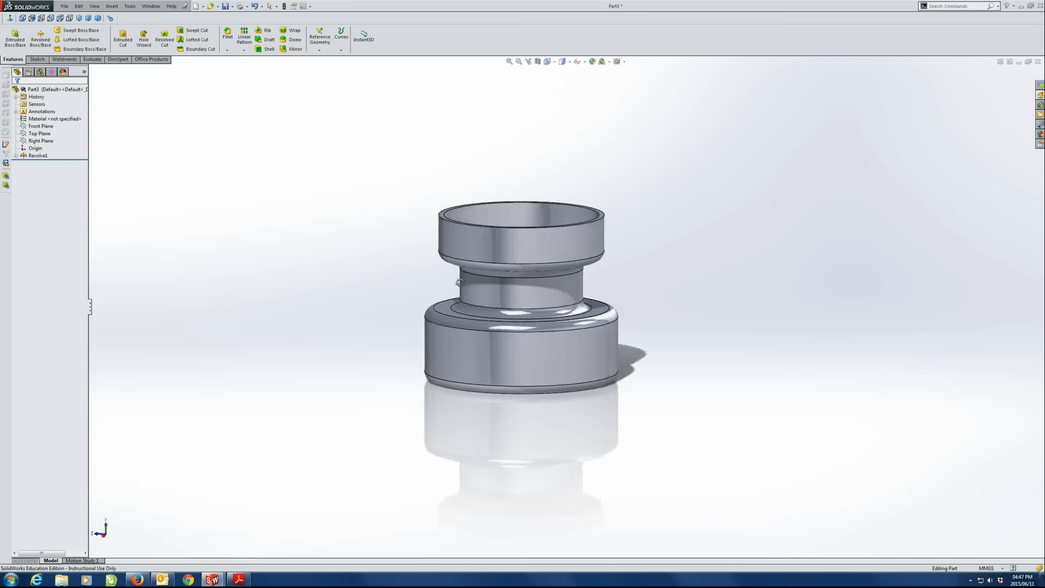
Step: Close the revolved stepped part without saving its changes and return to the vase part
click(1038, 61)
click(512, 303)
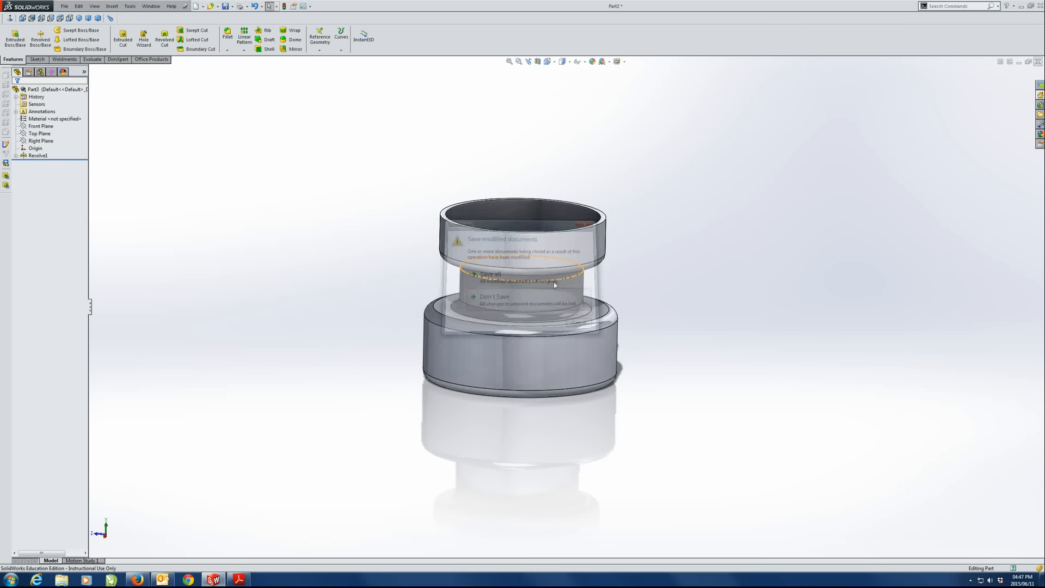
middle_drag(564, 223, 626, 168)
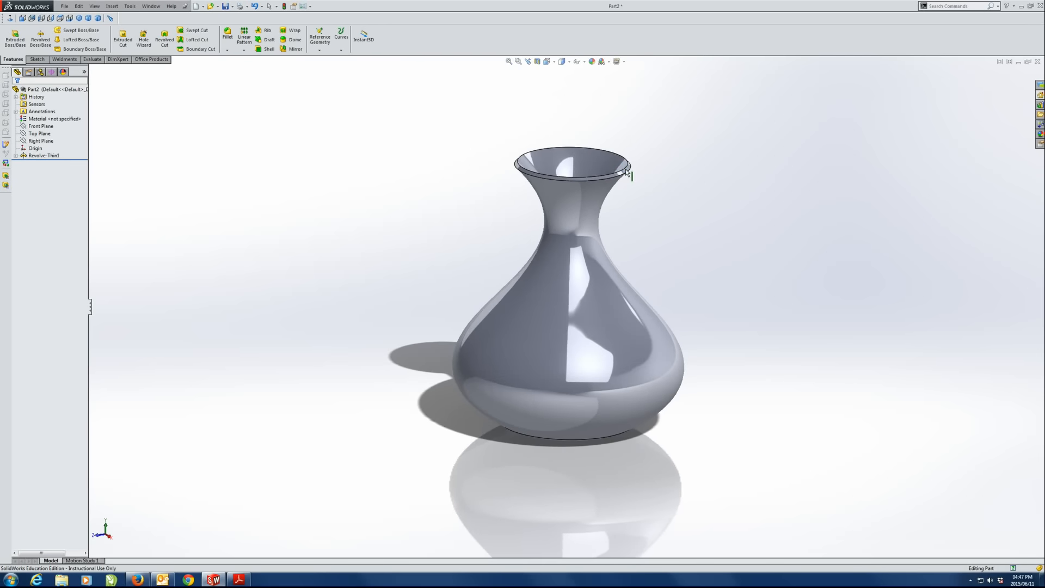
middle_drag(513, 223, 506, 236)
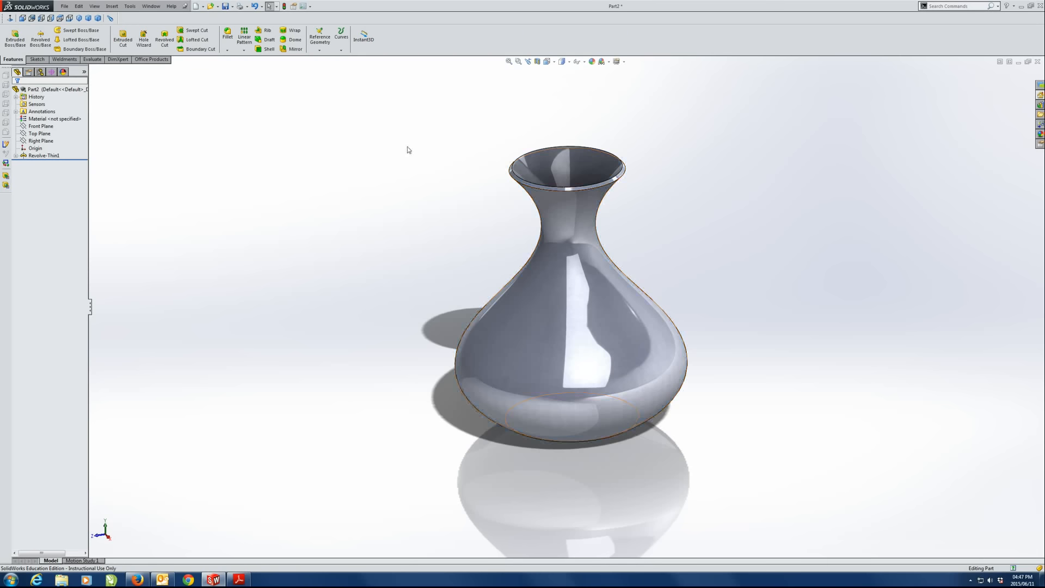
Step: Load the PhotoView 360 add-in and display its render tools
click(154, 61)
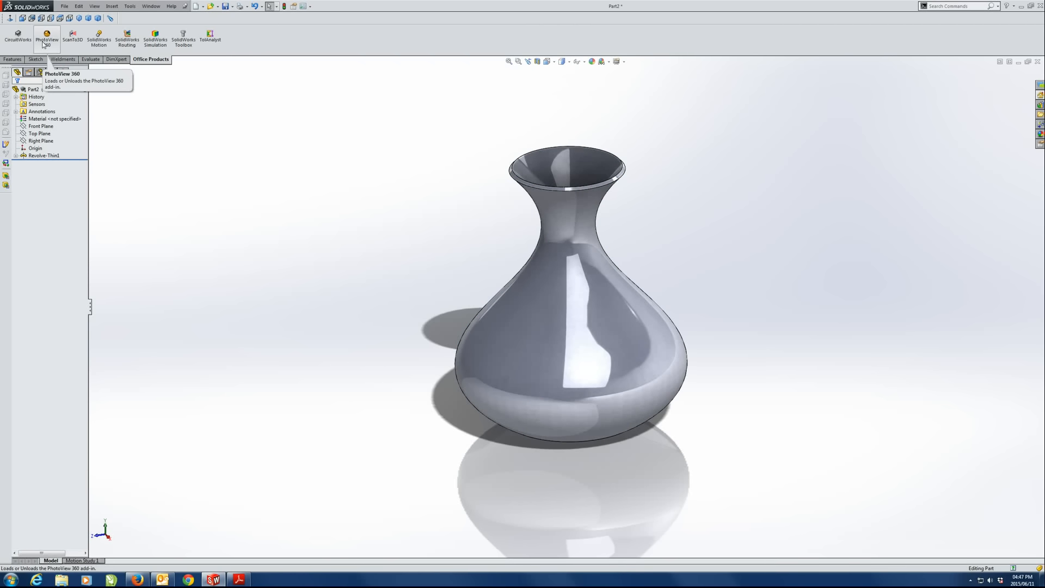
click(43, 45)
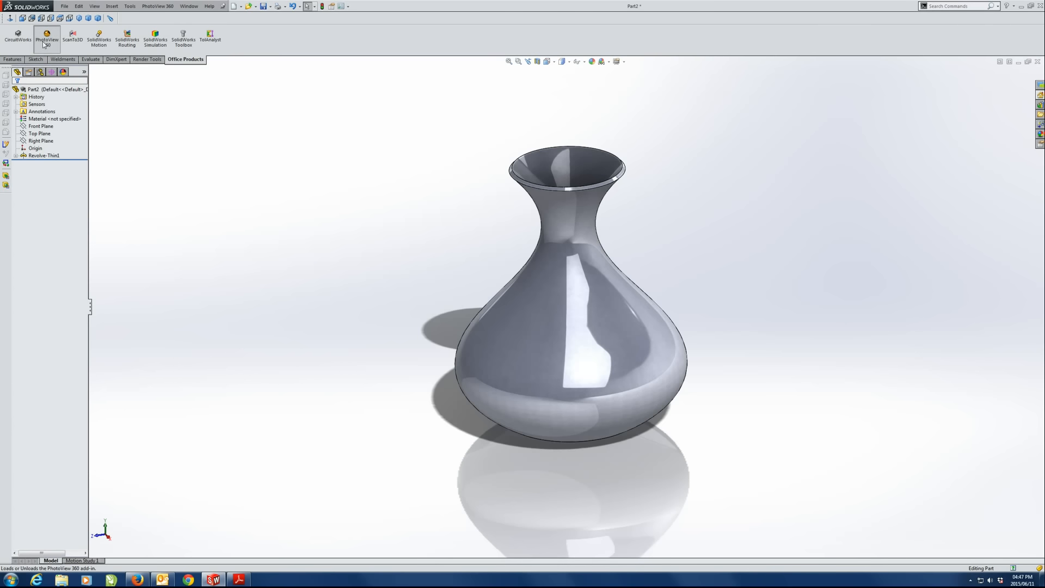
click(147, 60)
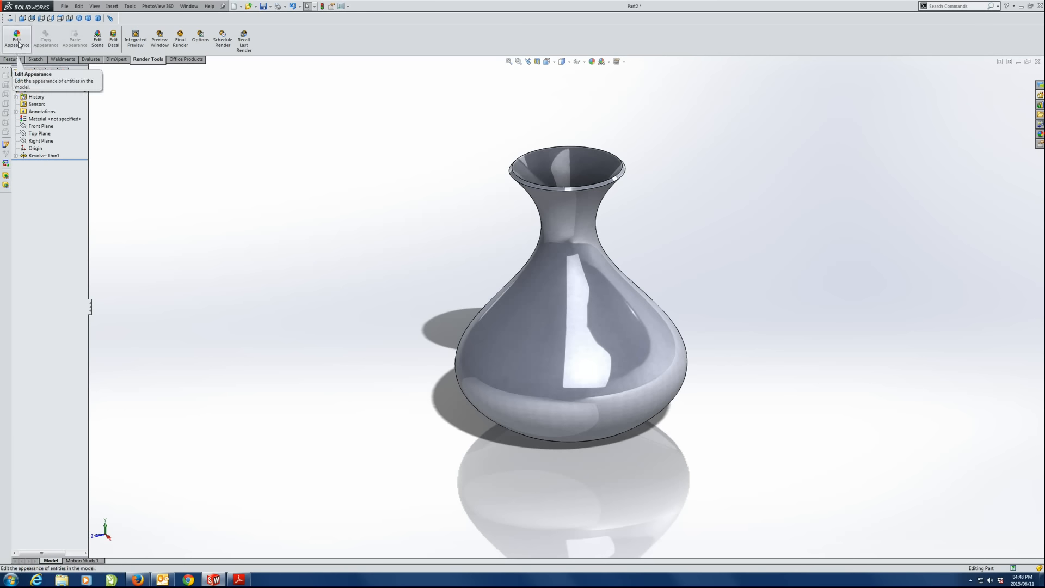
Step: Start editing the vase's appearance and expand the Glass category in the appearance library
click(46, 119)
click(16, 43)
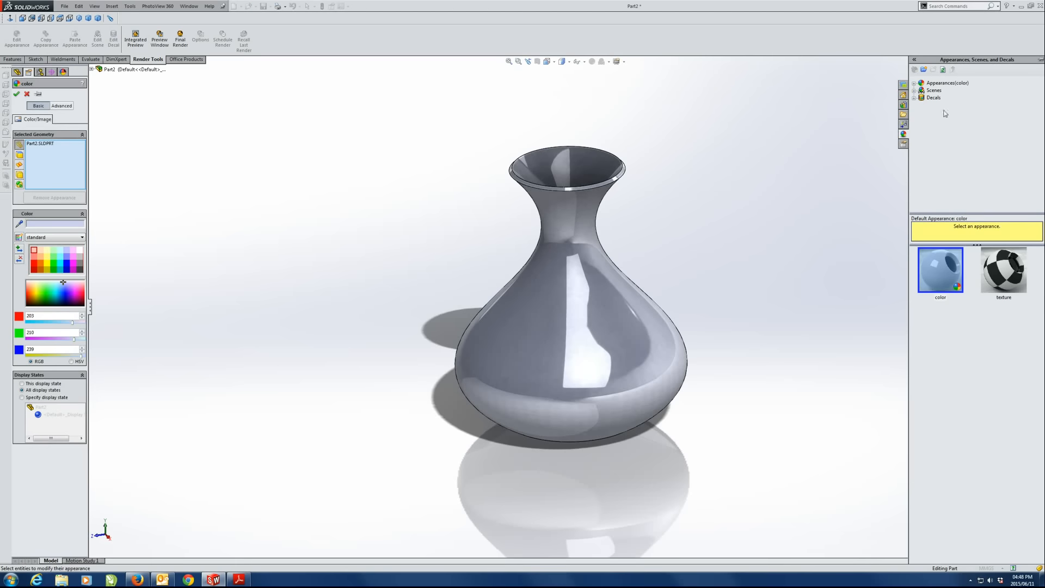
click(914, 84)
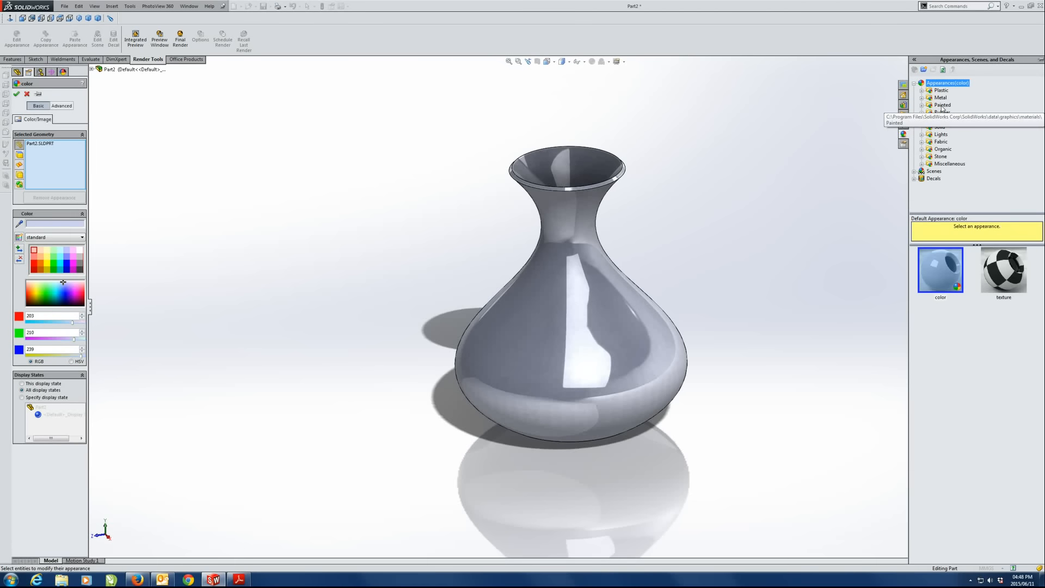
click(922, 90)
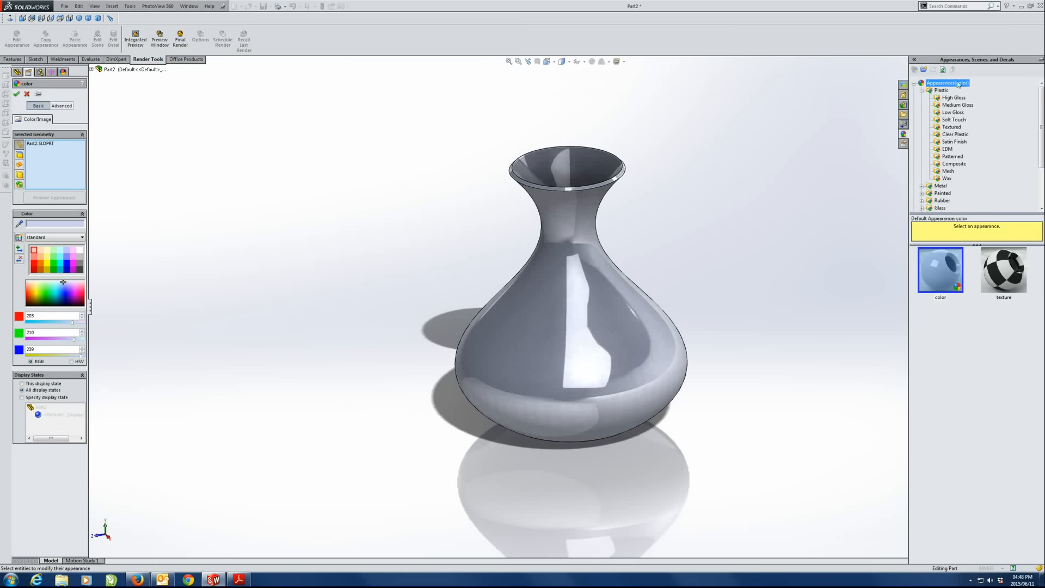
click(922, 90)
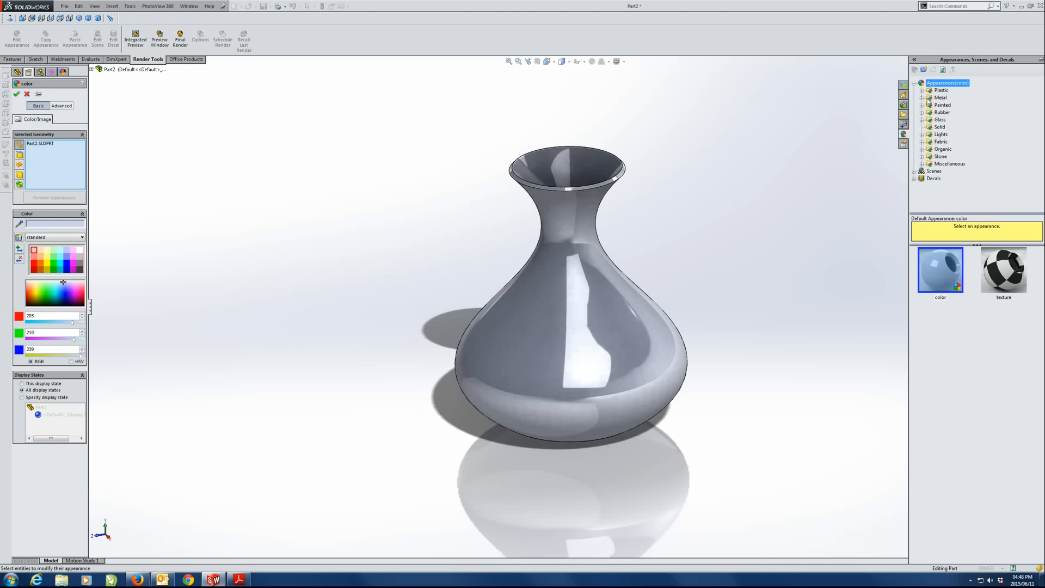
click(922, 98)
click(921, 83)
click(922, 120)
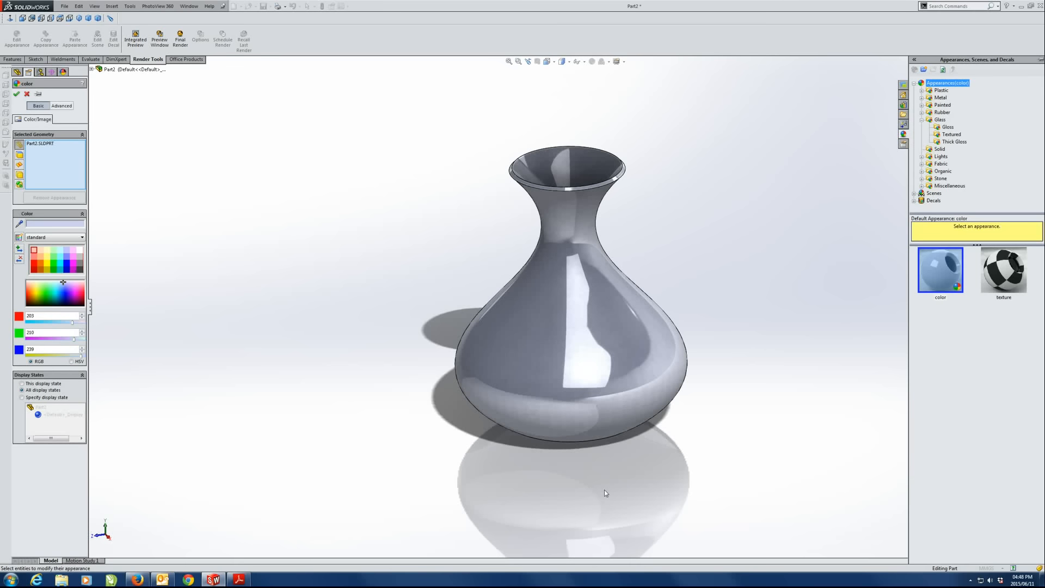
middle_drag(609, 346, 606, 282)
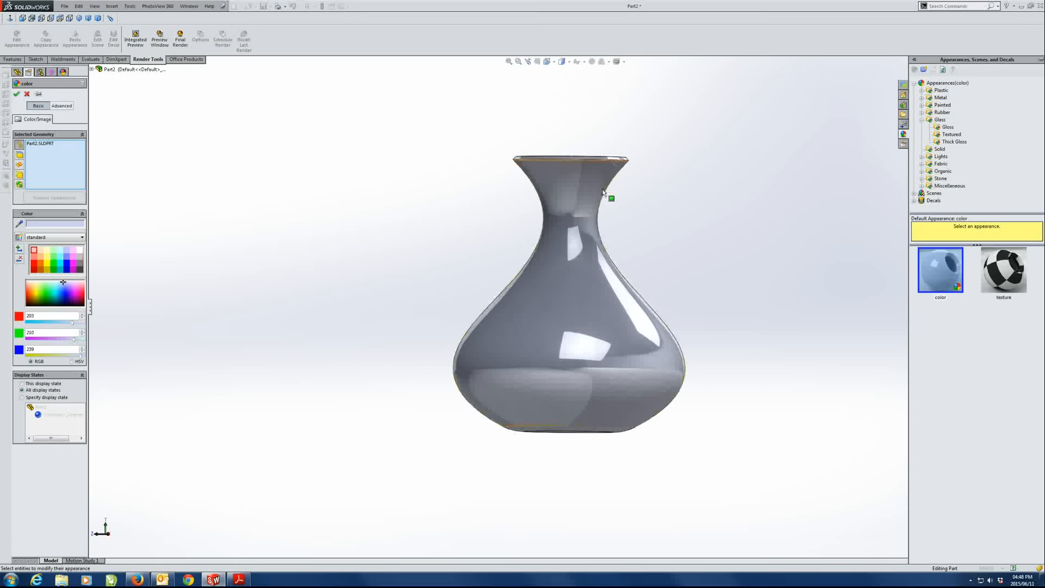
middle_drag(591, 251, 573, 329)
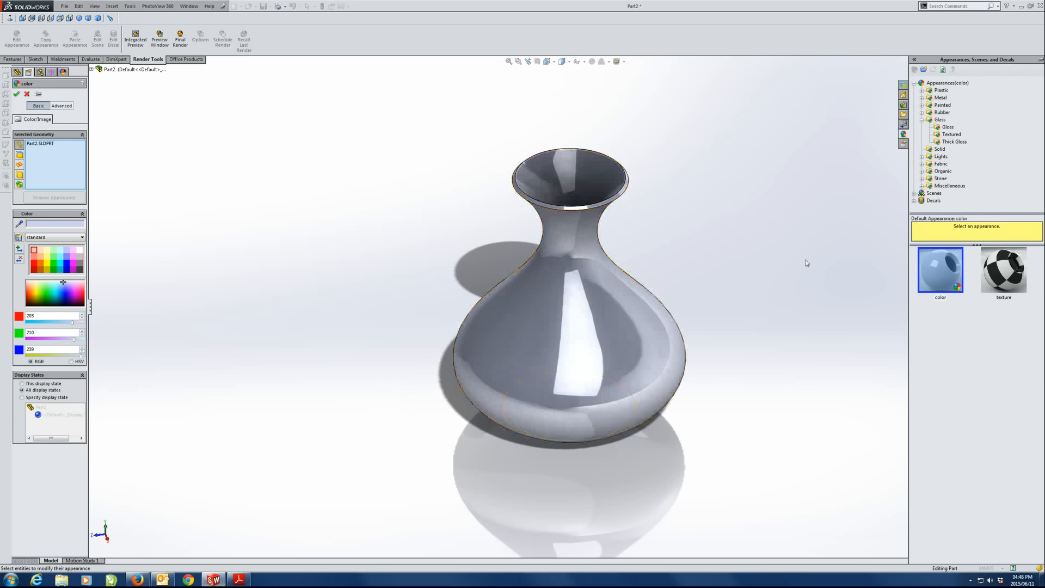
Step: Apply the blue glass appearance from the Glass category to the whole vase and accept it
click(942, 120)
click(947, 126)
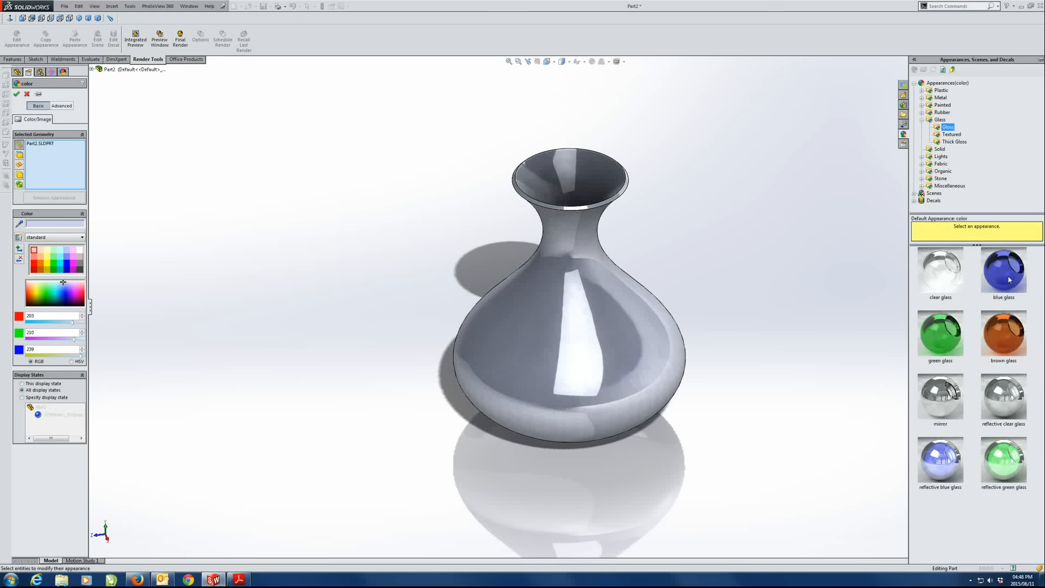
mouse_move(1008, 280)
drag(1010, 278, 586, 284)
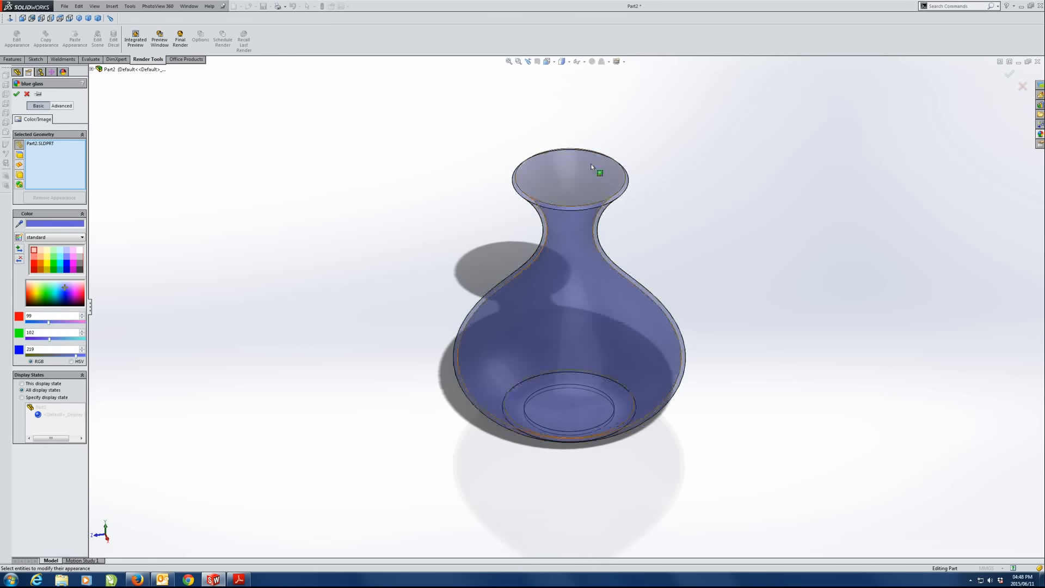
click(17, 94)
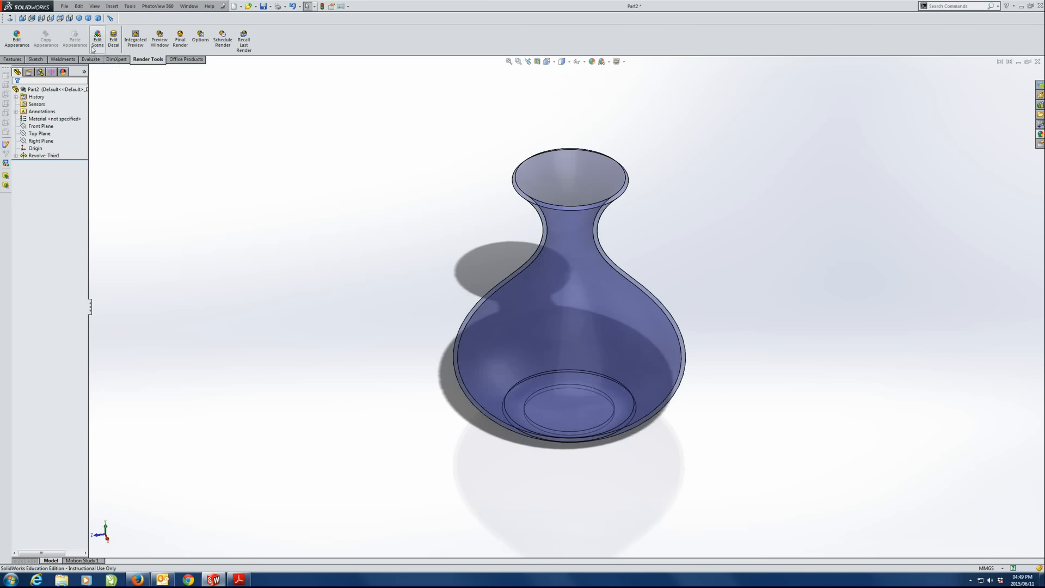
Step: Start editing the scene and browse the Basic Scenes, Studio Scenes, Presentation Scenes and Backgrounds collections, returning to Basic Scenes
click(97, 42)
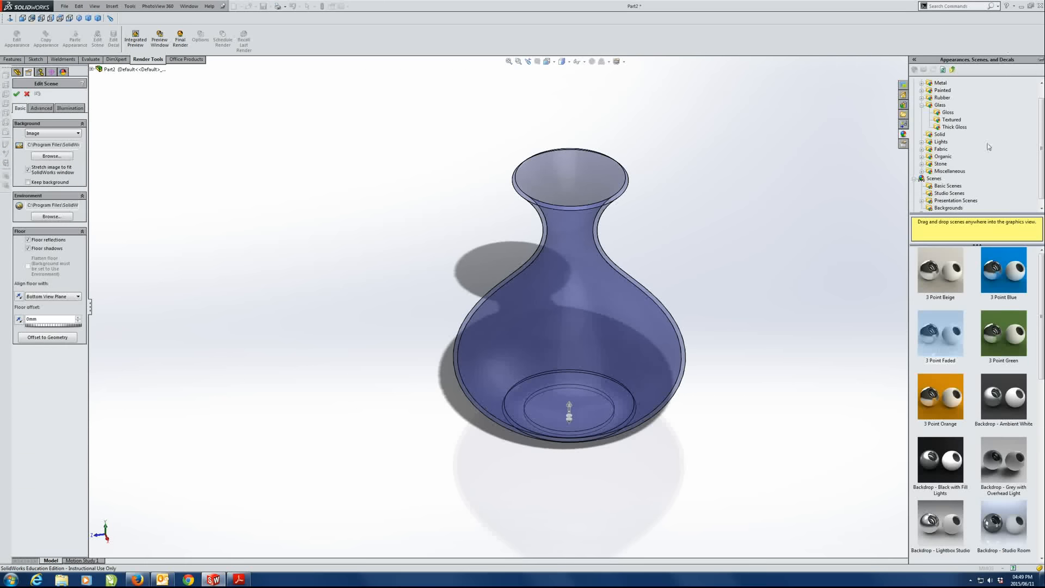
scroll(980, 144, up, 1)
click(914, 83)
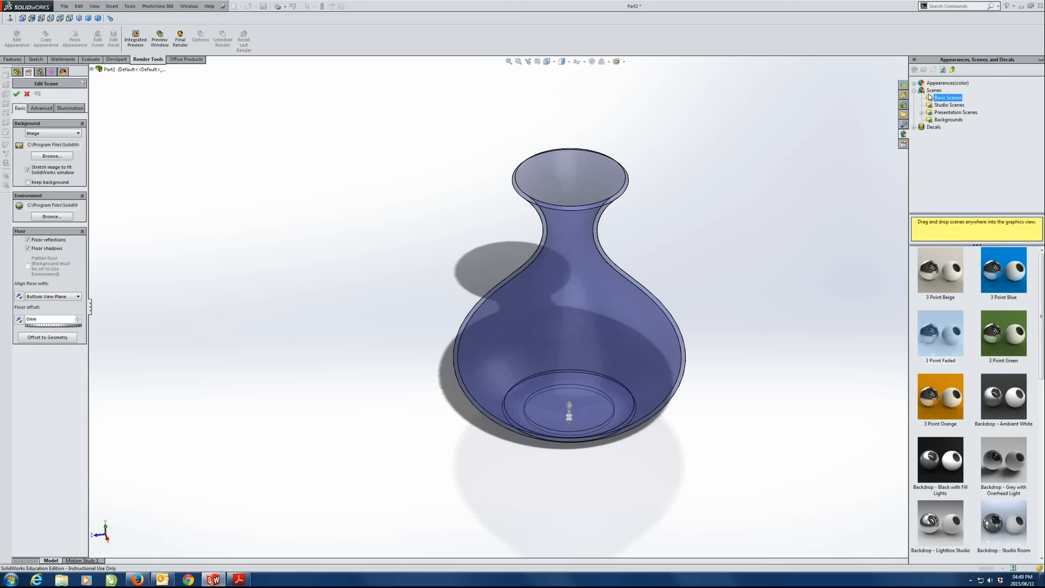
drag(1043, 309, 1042, 338)
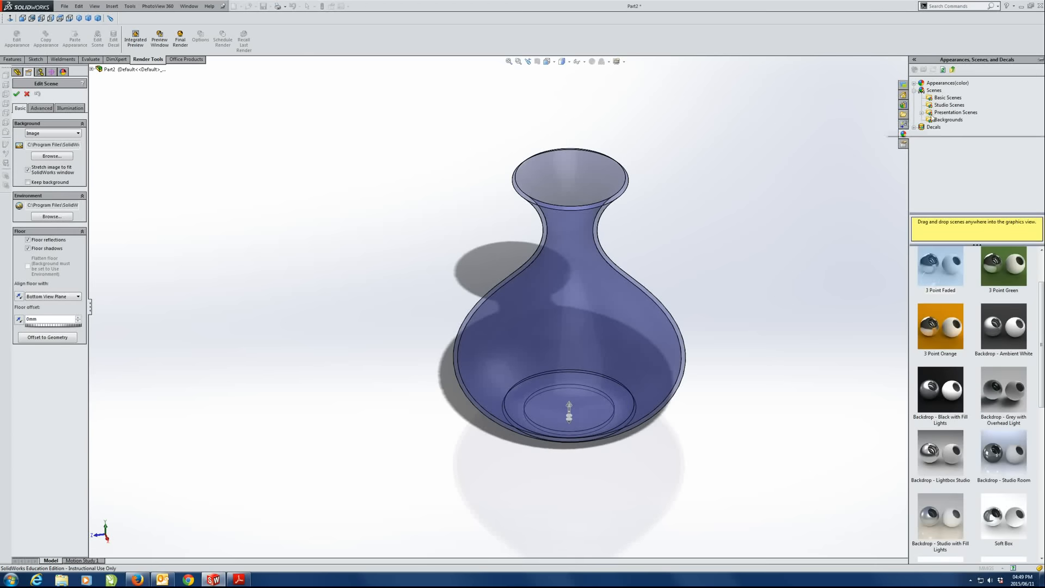
click(947, 105)
click(941, 113)
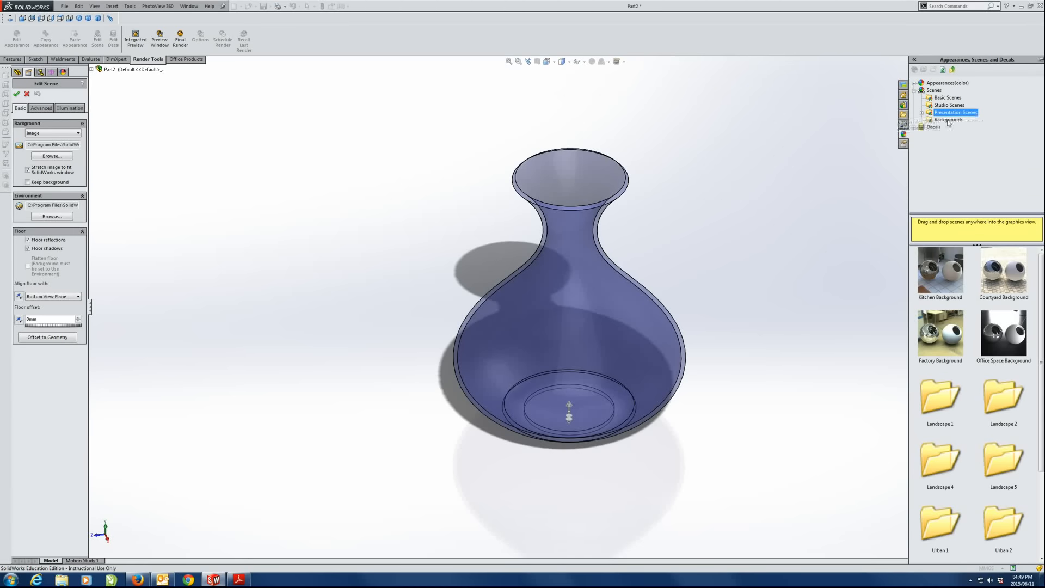
click(948, 120)
click(948, 113)
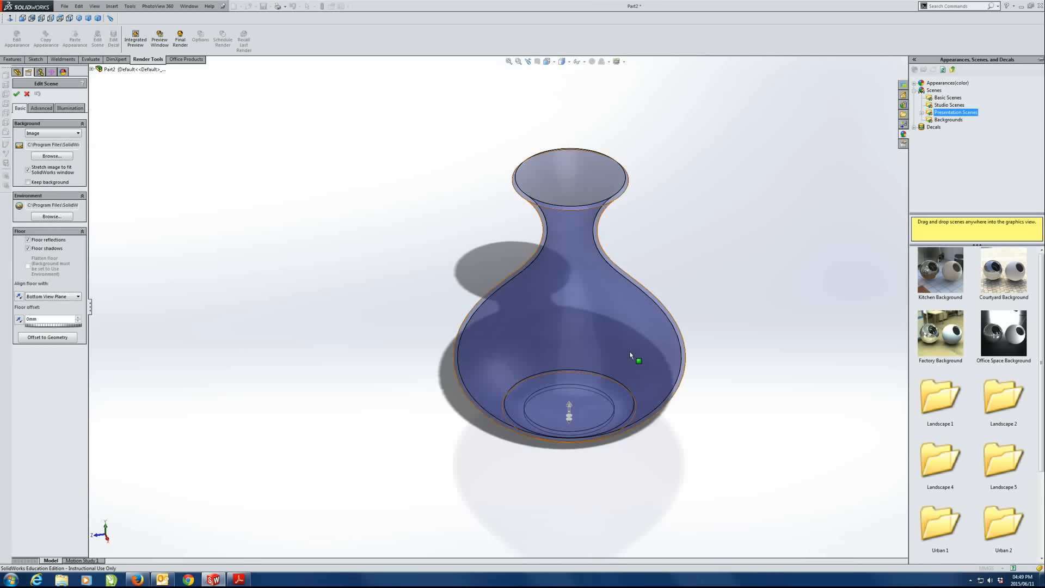
click(955, 100)
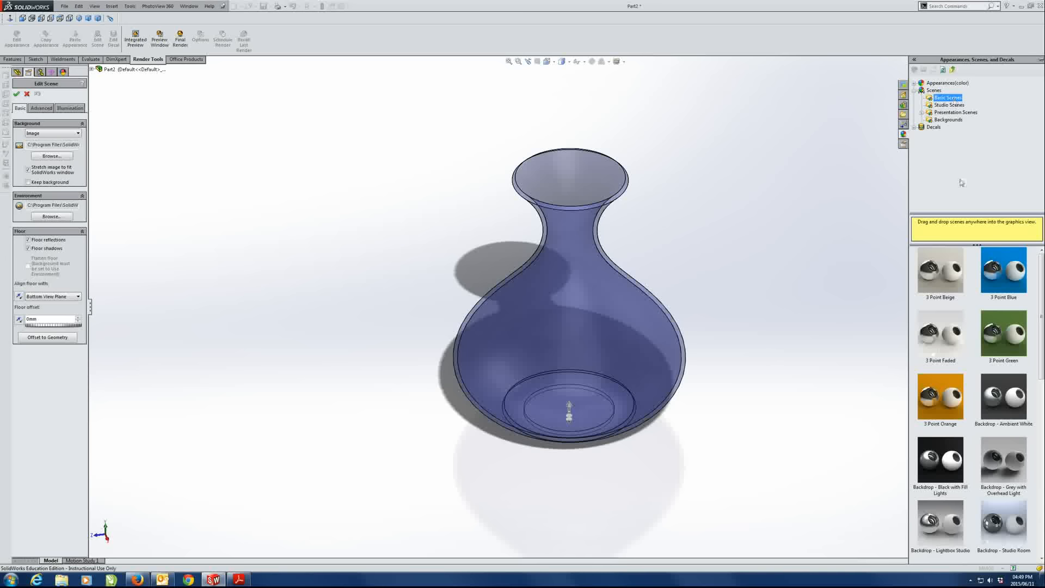
Step: Try the 3 Point Blue and 3 Point Faded scenes behind the vase
click(946, 352)
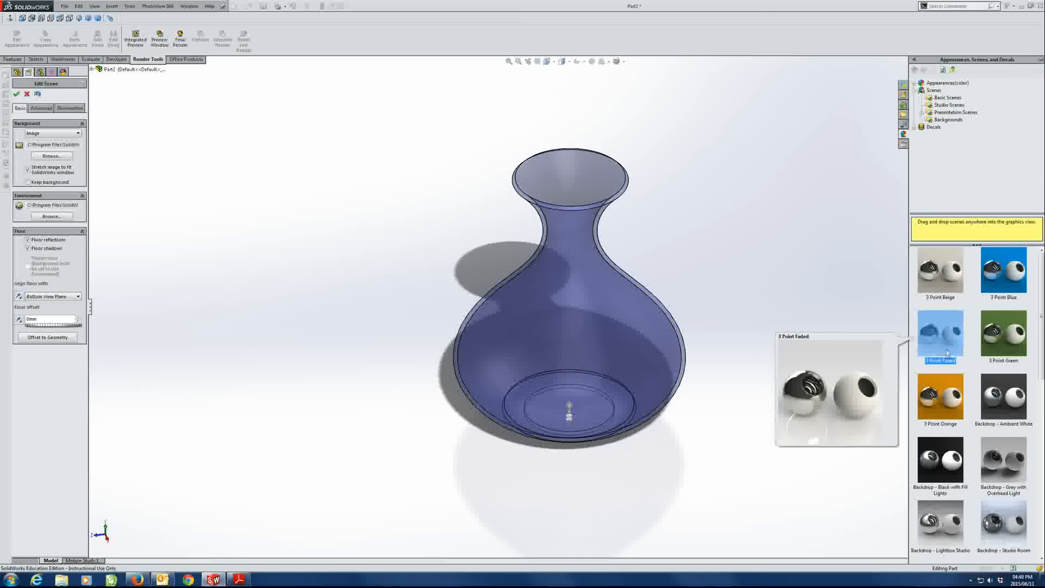
double_click(1014, 286)
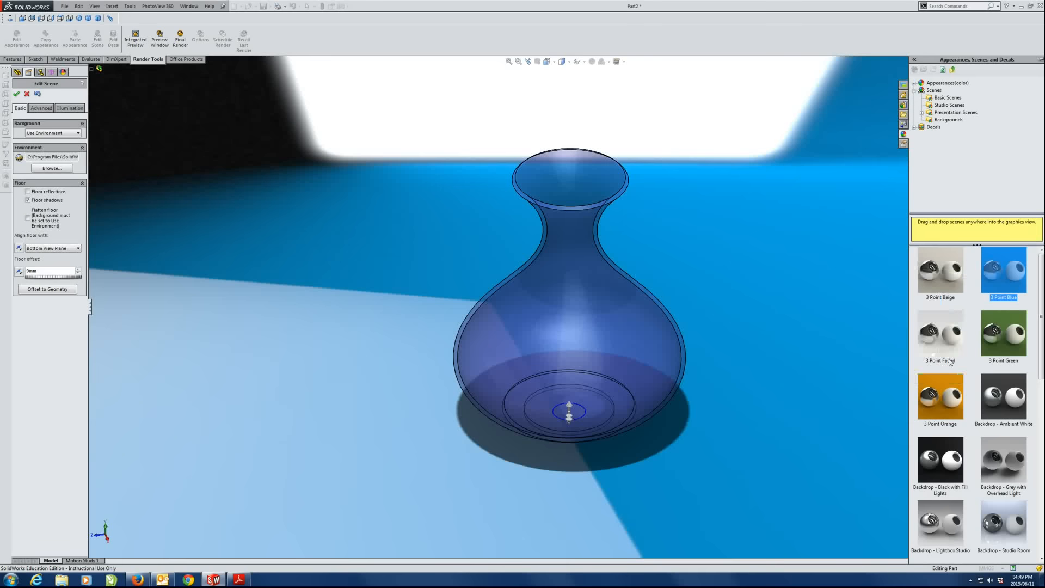
double_click(948, 348)
mouse_move(948, 347)
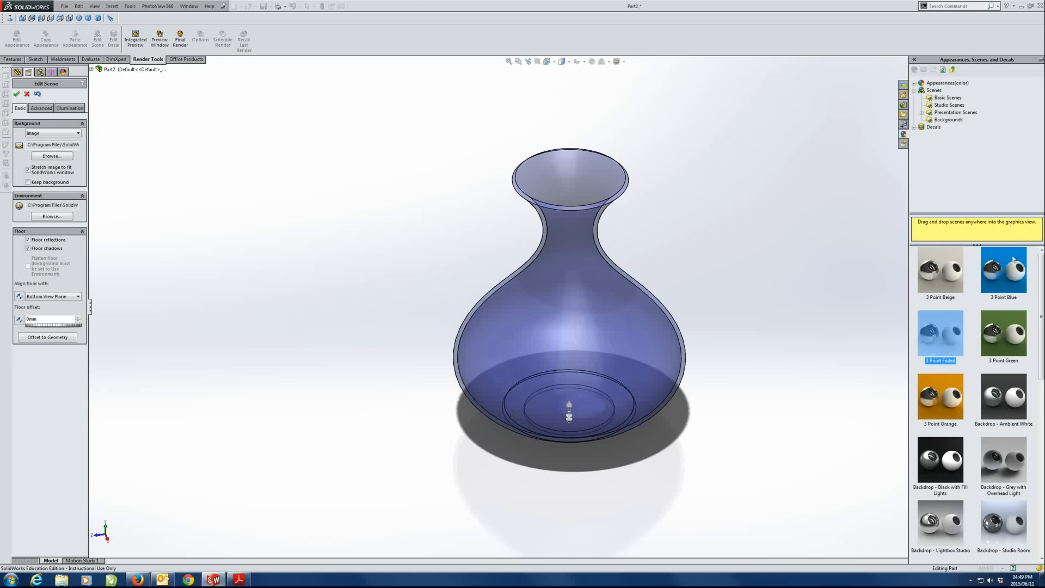
Step: Apply the Backdrop - Studio Room scene to the vase and accept the scene settings
double_click(1011, 524)
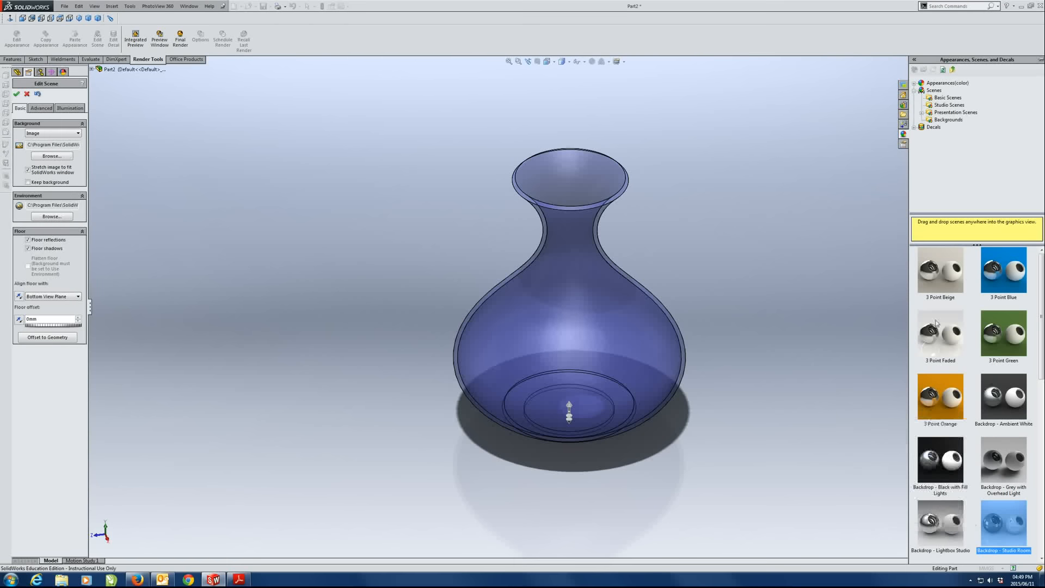
click(16, 94)
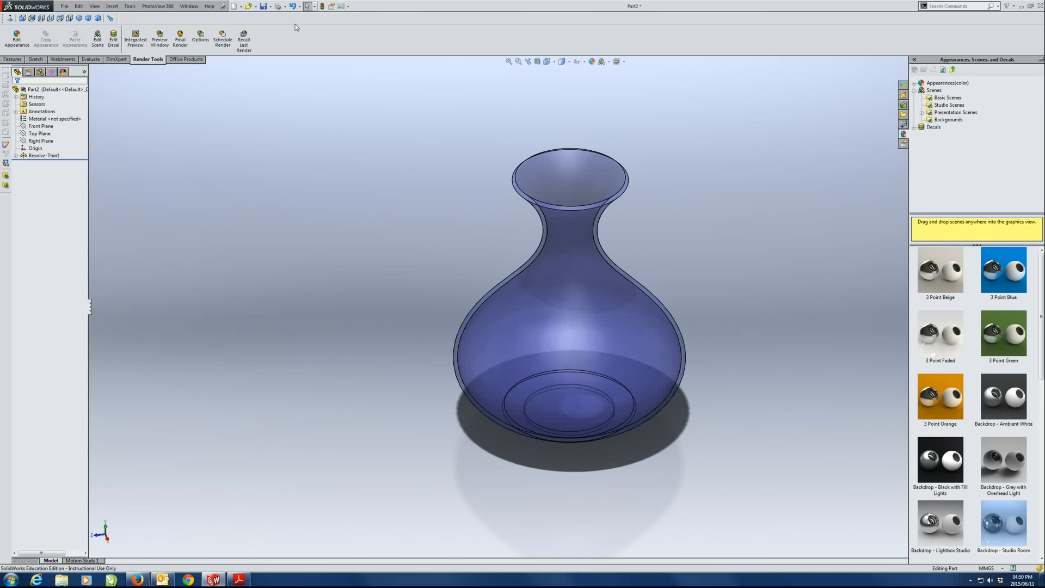
Step: Set the output image size to 1920x1080 in the PhotoView 360 options and close them
click(202, 41)
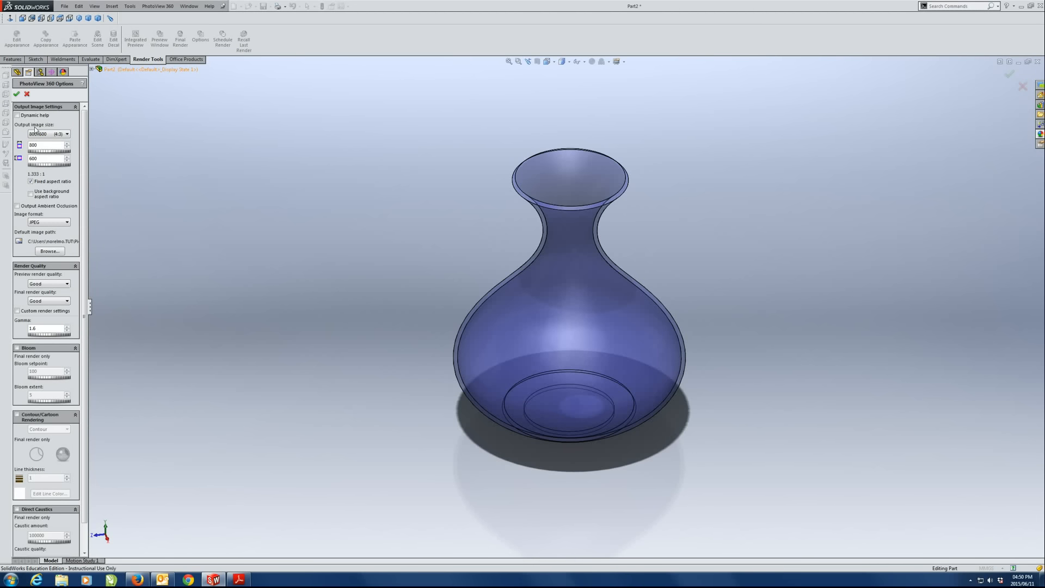
click(38, 135)
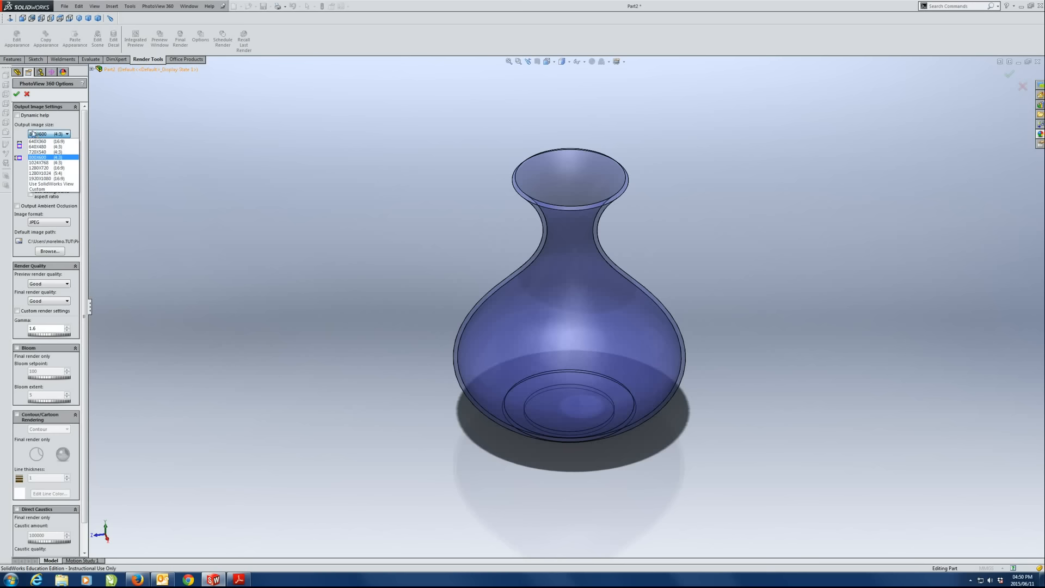
click(40, 178)
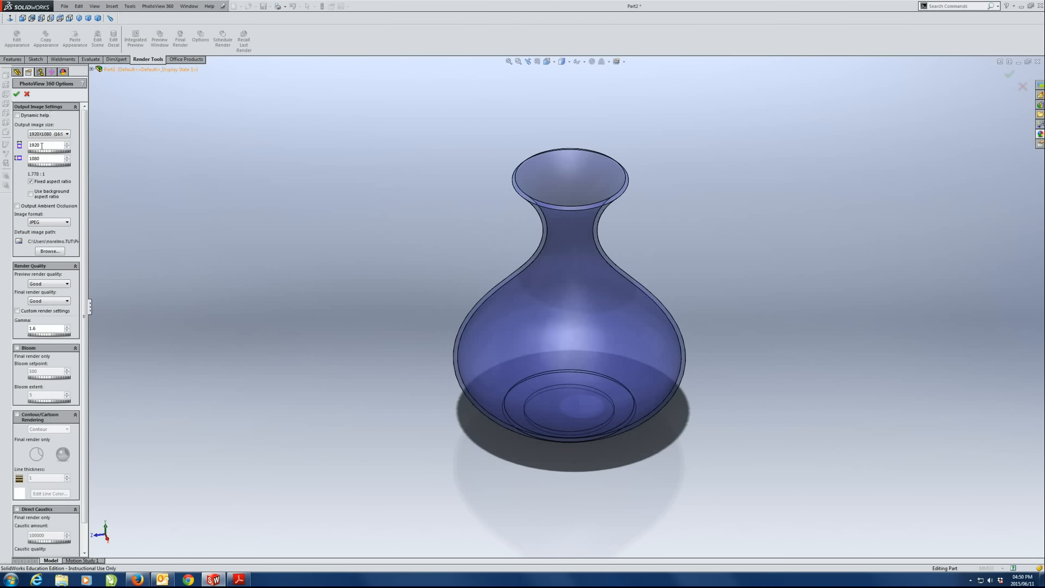
drag(83, 131, 0, 117)
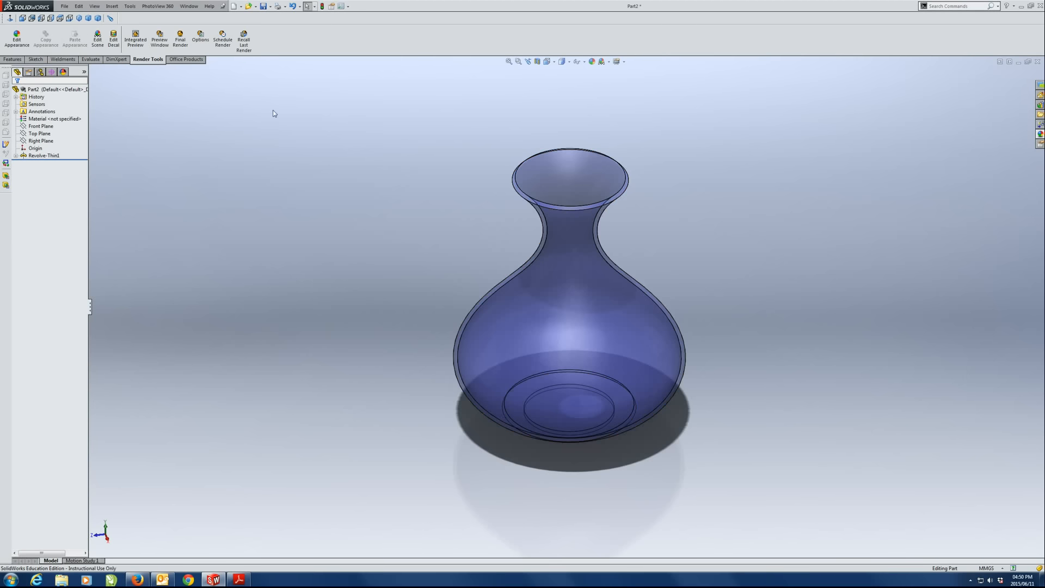
Step: Open the render preview window and enlarge the vase in the view to examine its rendered framing
click(159, 42)
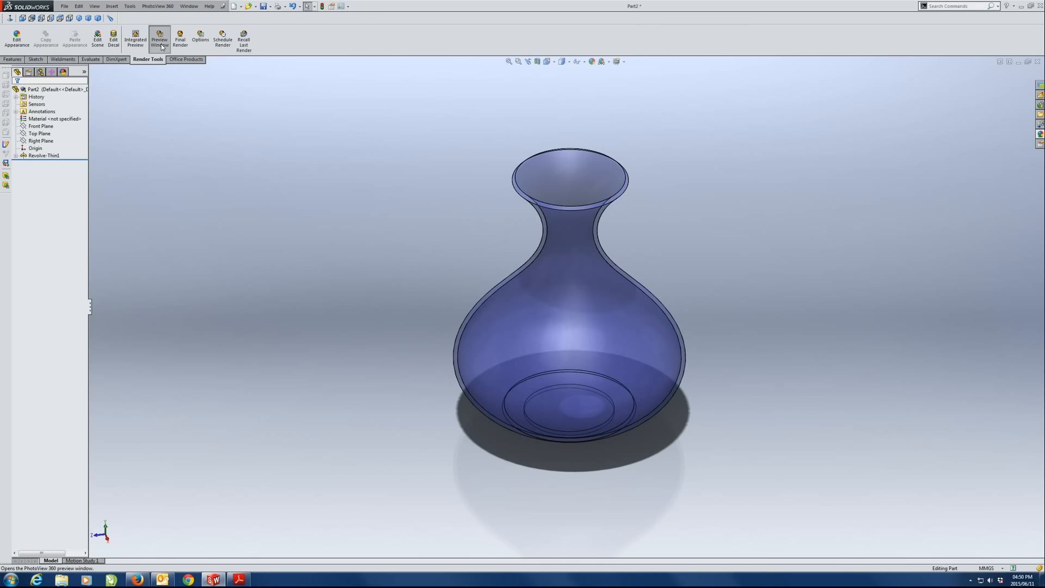
click(544, 306)
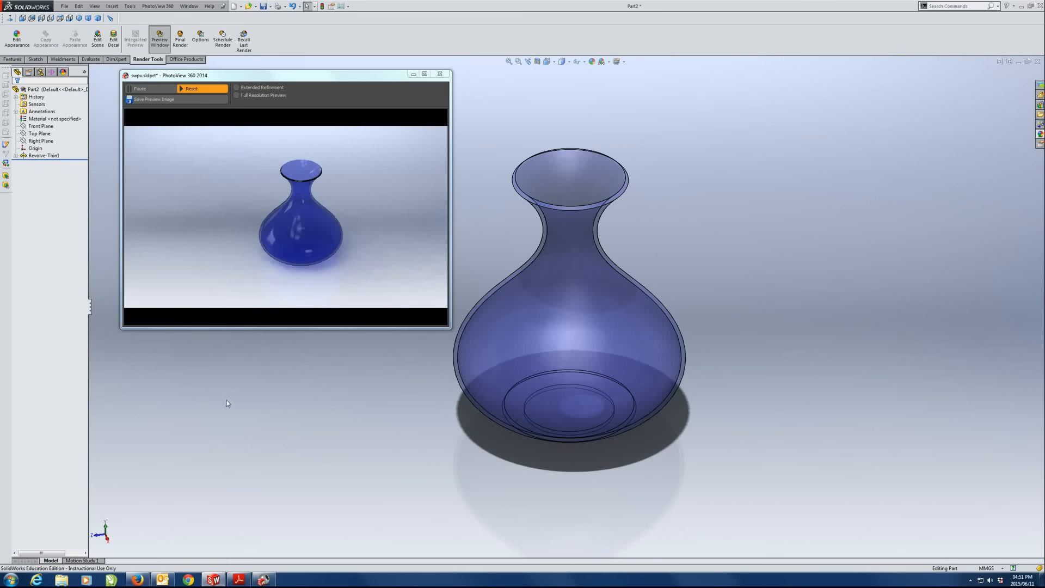
scroll(225, 400, down, 2)
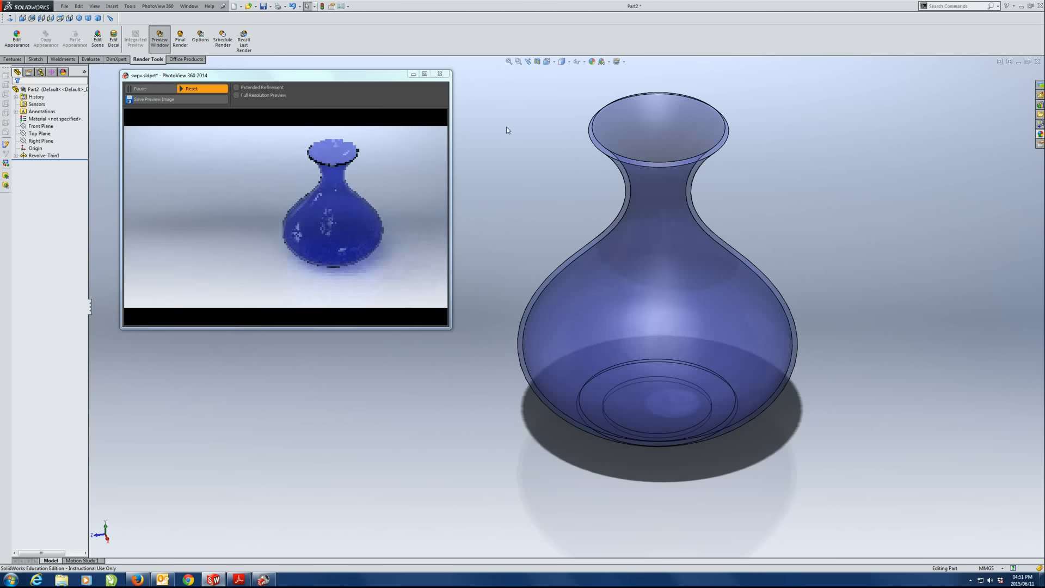
scroll(506, 126, down, 2)
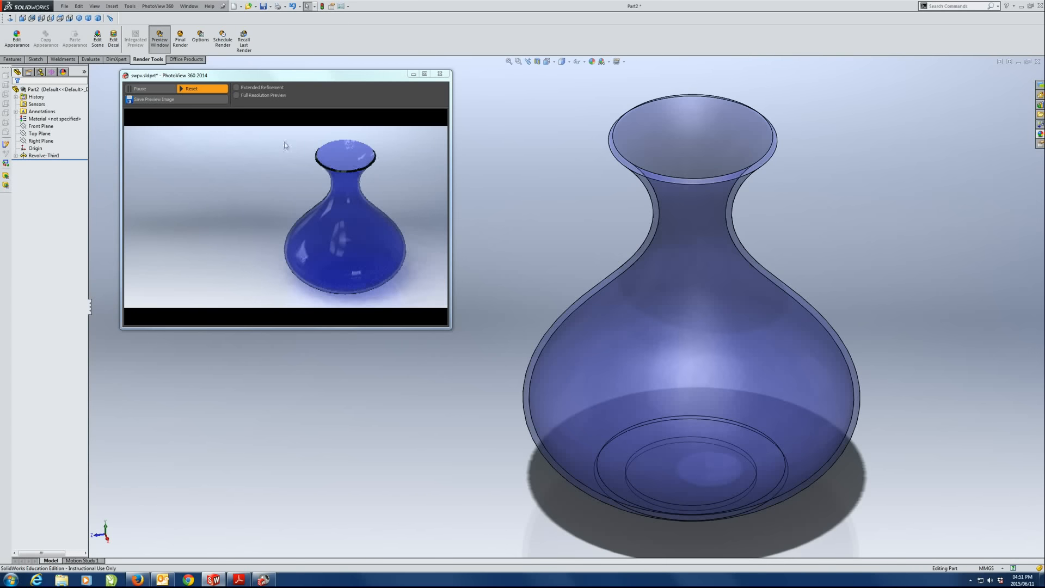
Step: Run the final render of the blue glass vase, save it to the desktop as the JPEG Vase 1, and close the render windows
drag(296, 83, 286, 116)
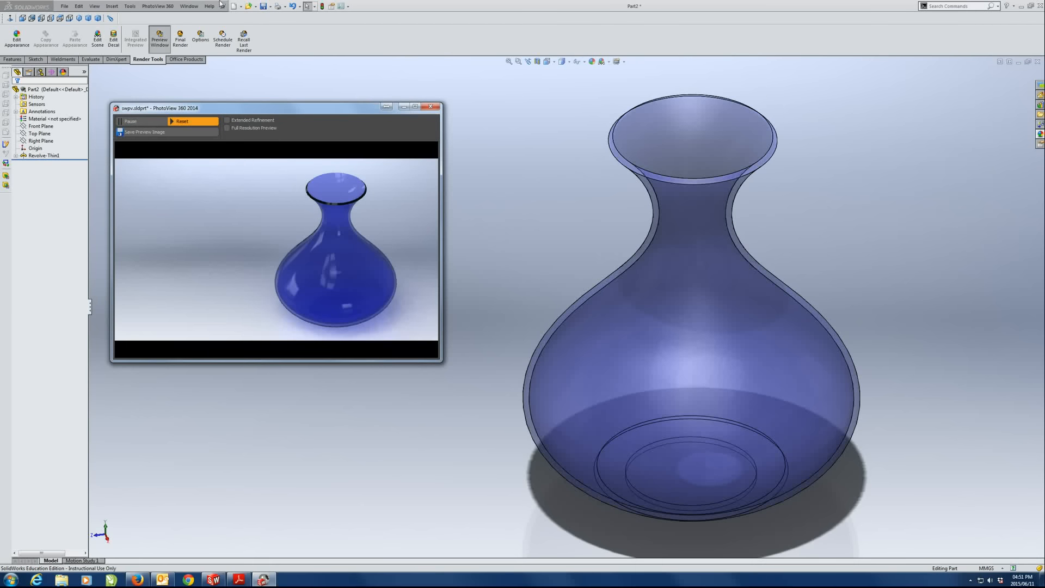
click(184, 51)
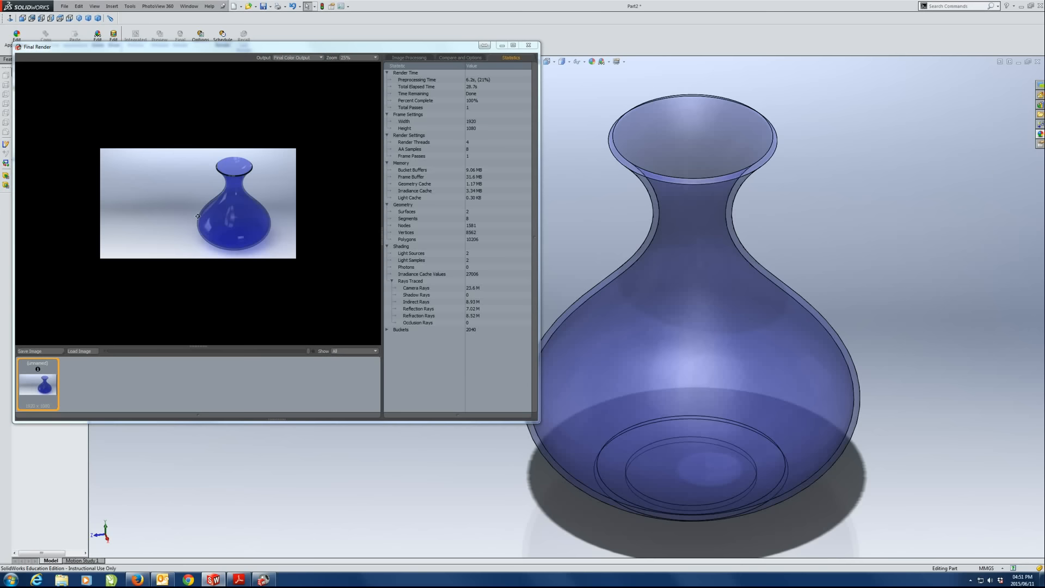
click(46, 351)
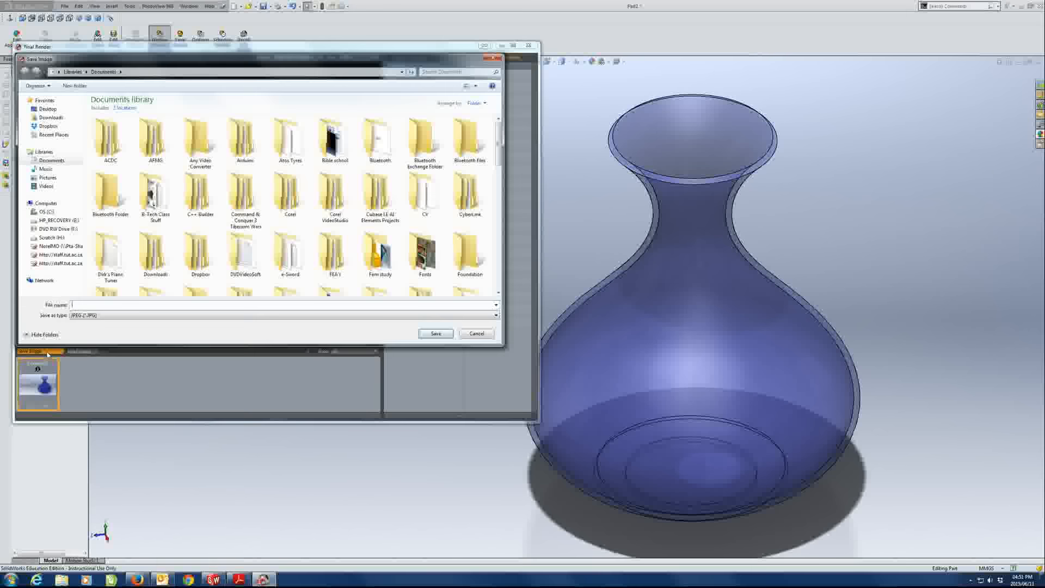
click(48, 109)
text(Vase 1)
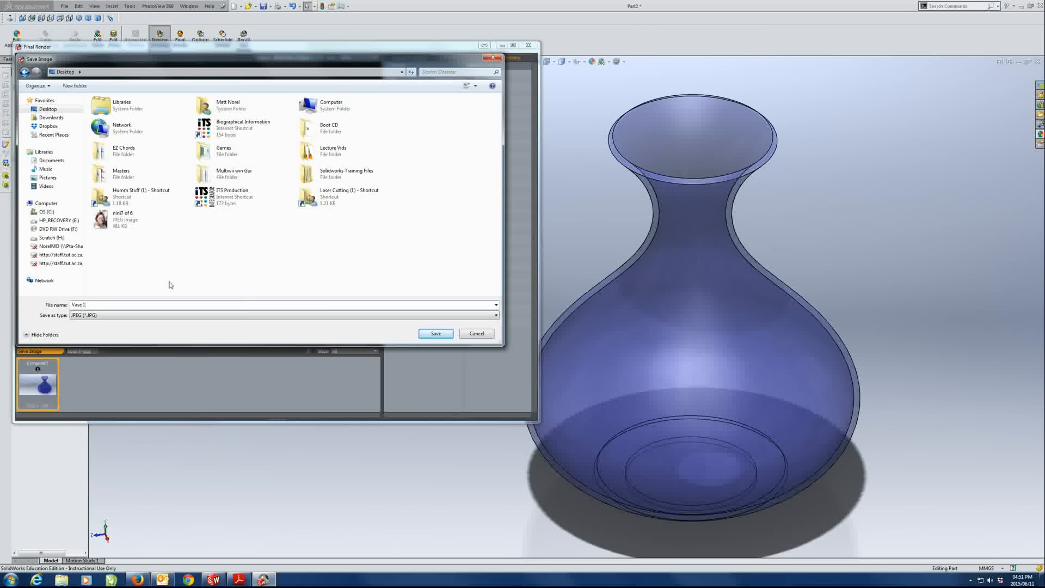
click(437, 334)
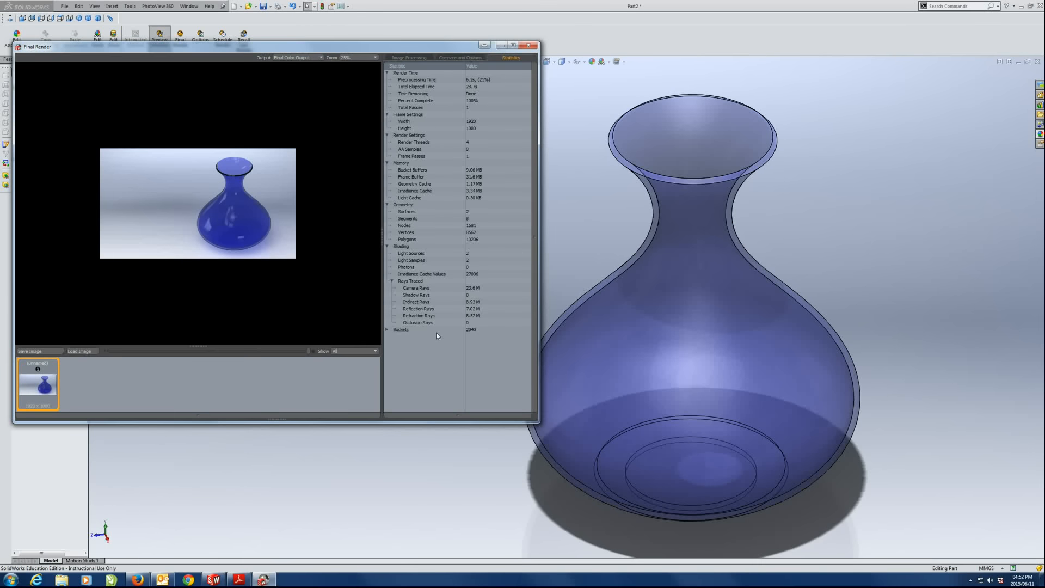
click(528, 45)
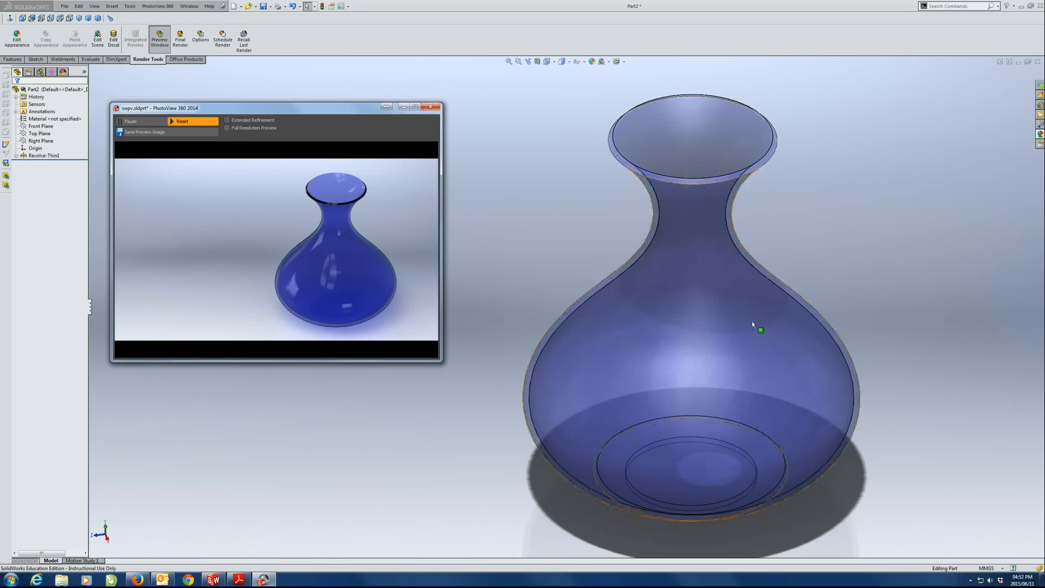
click(430, 106)
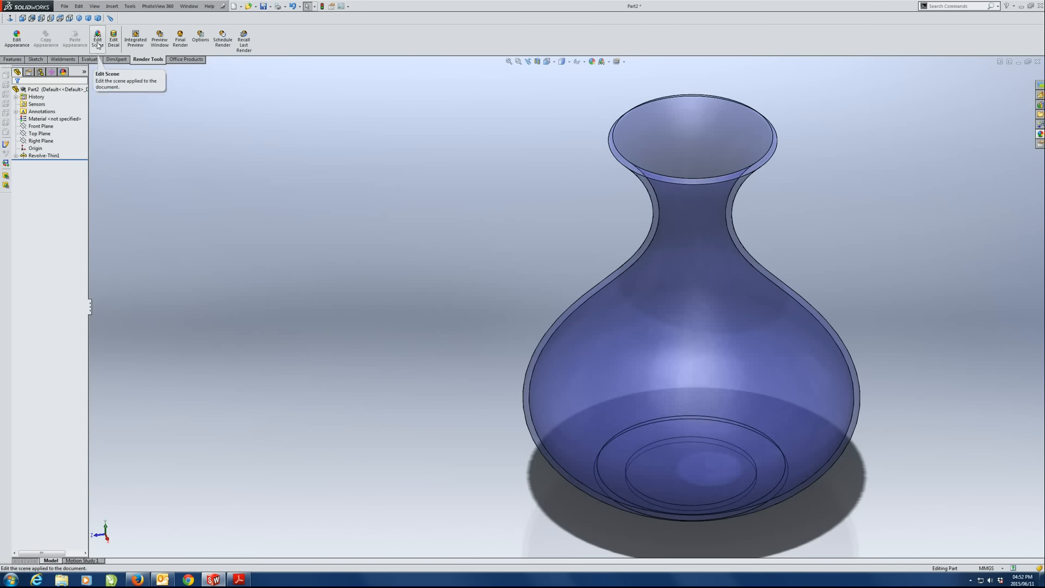
Step: Change the whole vase's appearance to clear glass and accept it
click(17, 39)
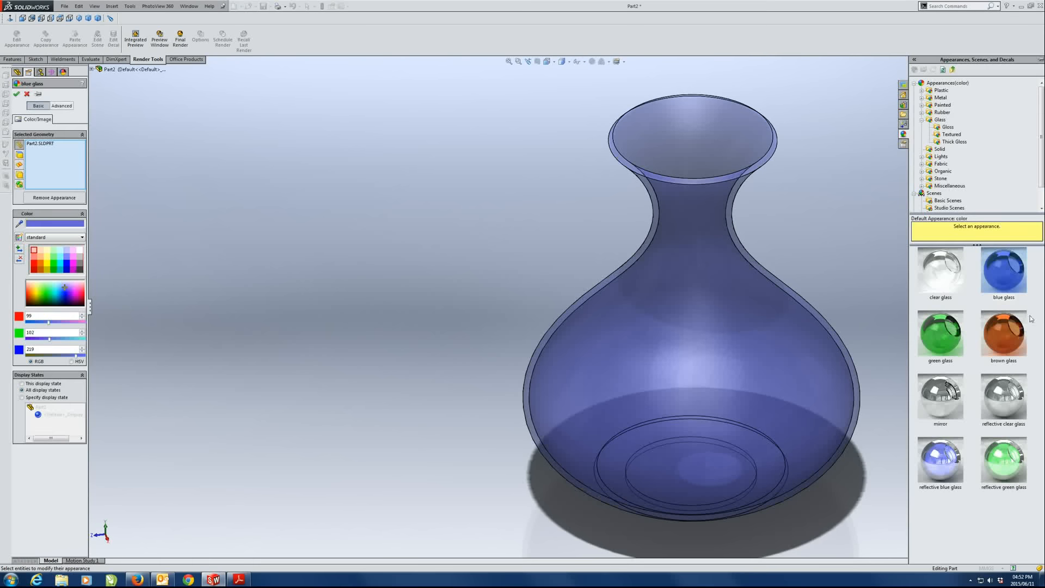
click(945, 287)
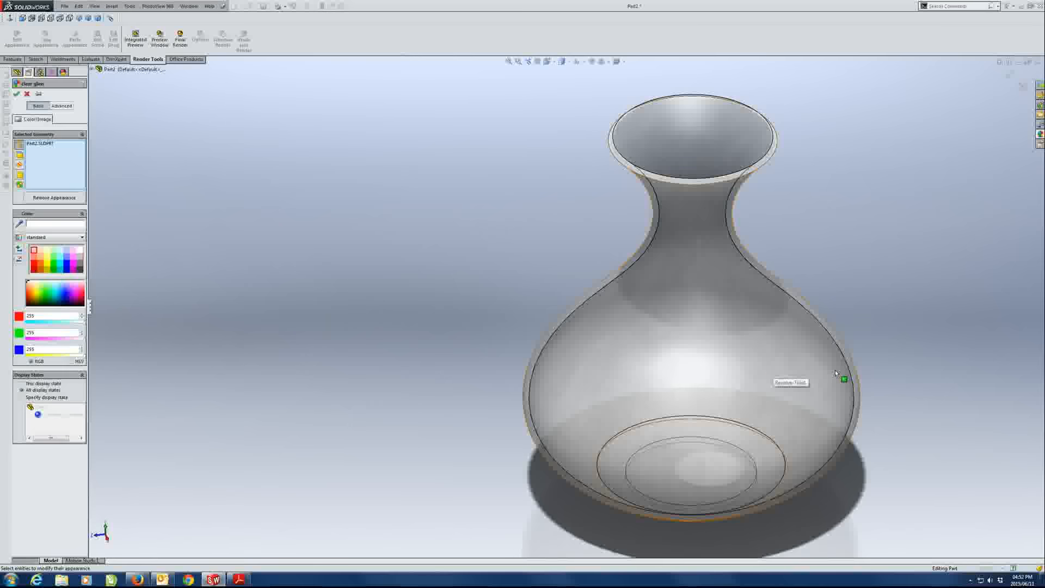
click(17, 93)
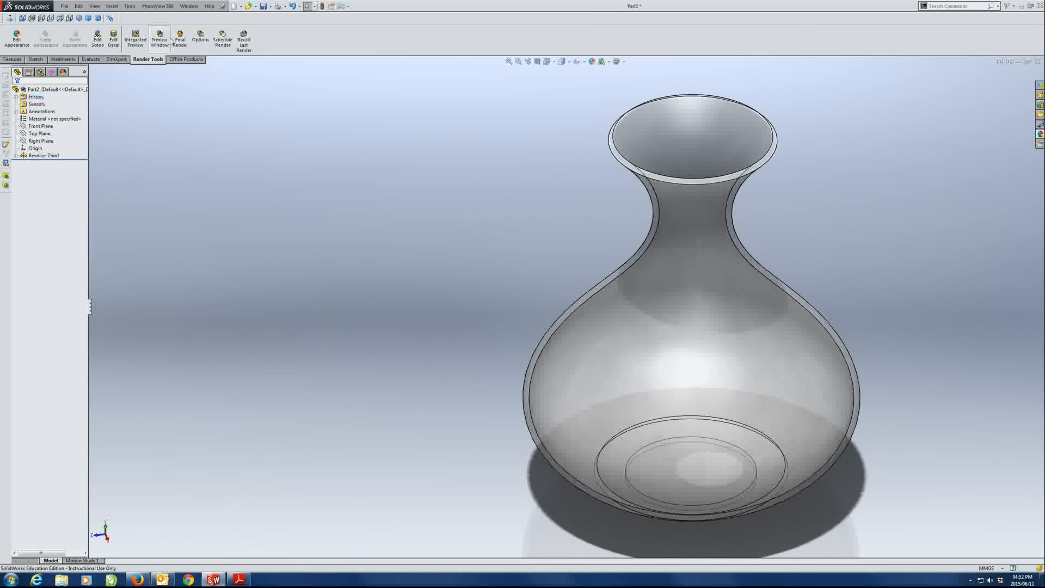
Step: Apply the Landscape 4 Background presentation scene behind the vase and accept the scene settings
click(98, 38)
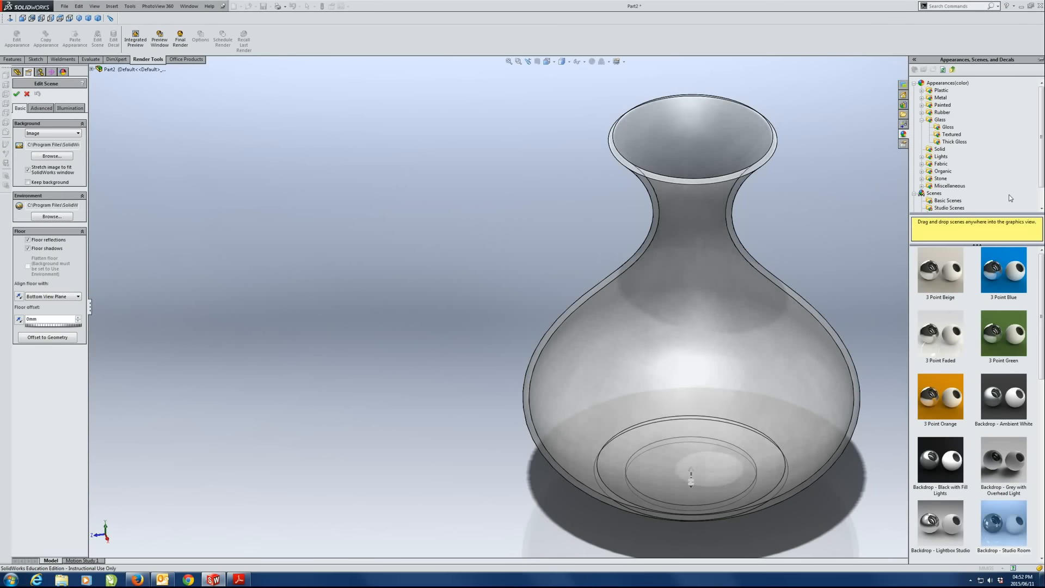
click(948, 200)
scroll(953, 201, down, 1)
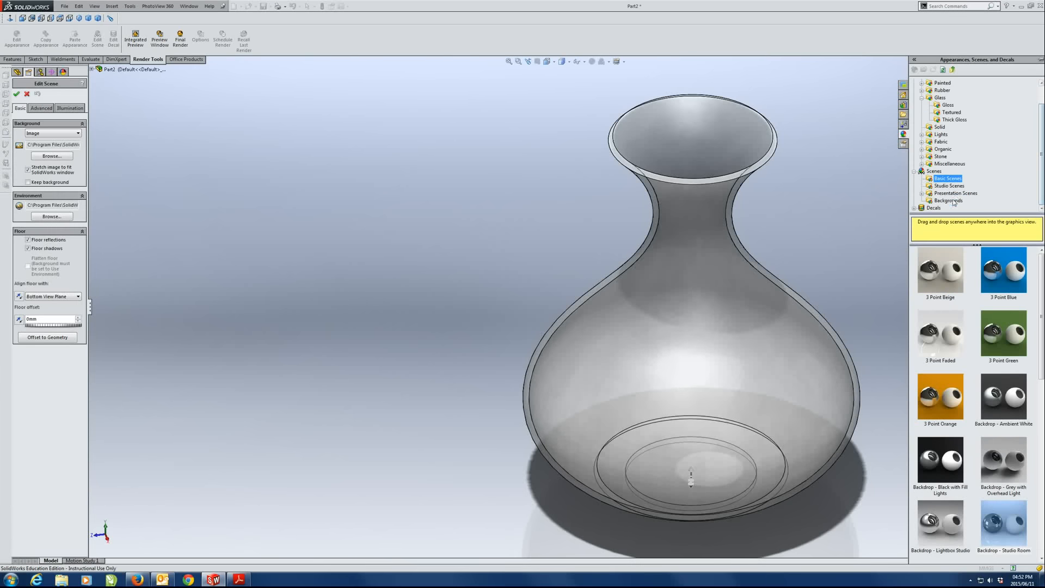
click(948, 200)
click(953, 193)
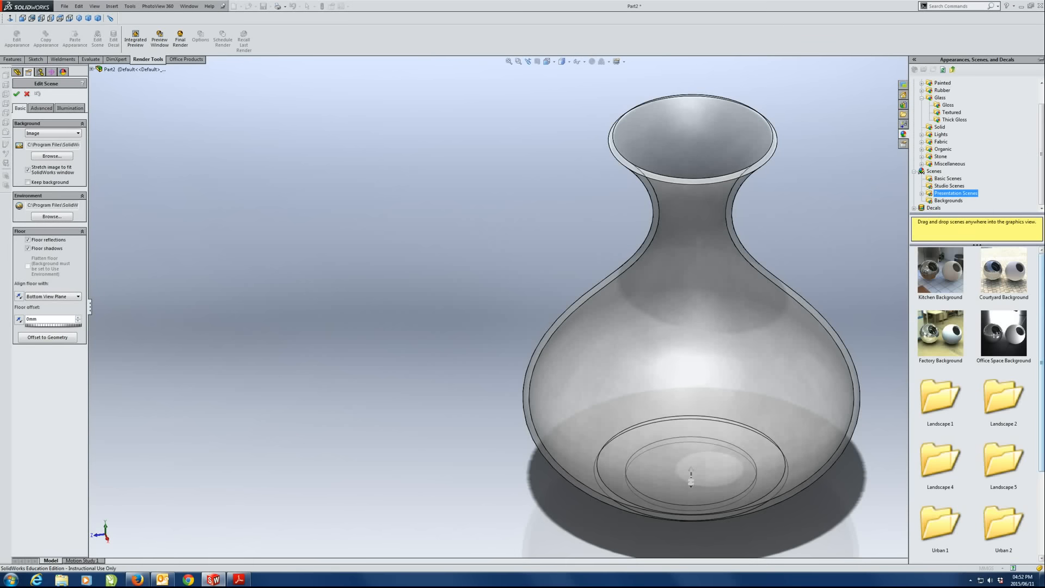
scroll(974, 403, down, 3)
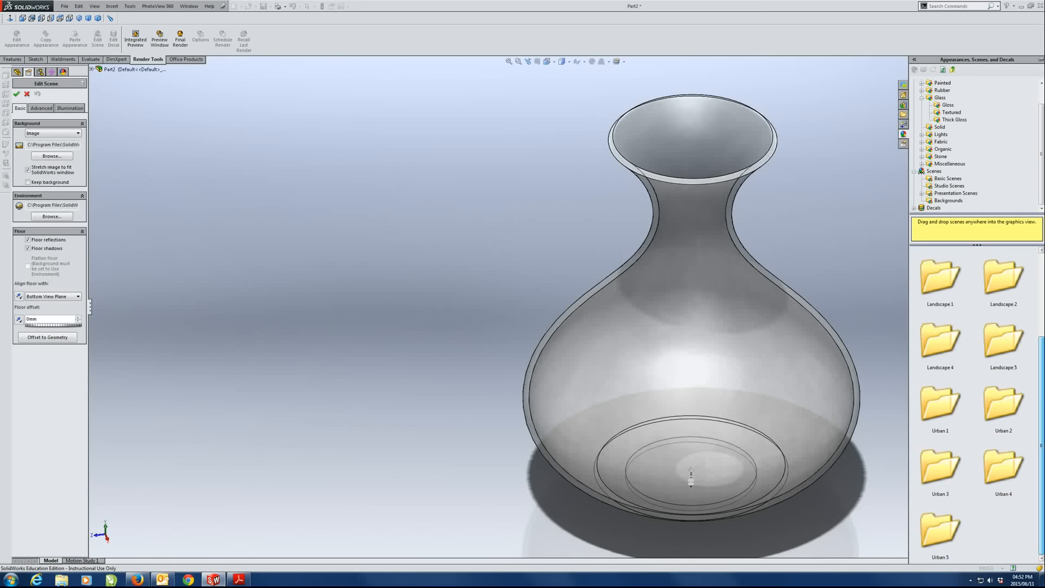
double_click(940, 276)
mouse_move(933, 329)
click(963, 158)
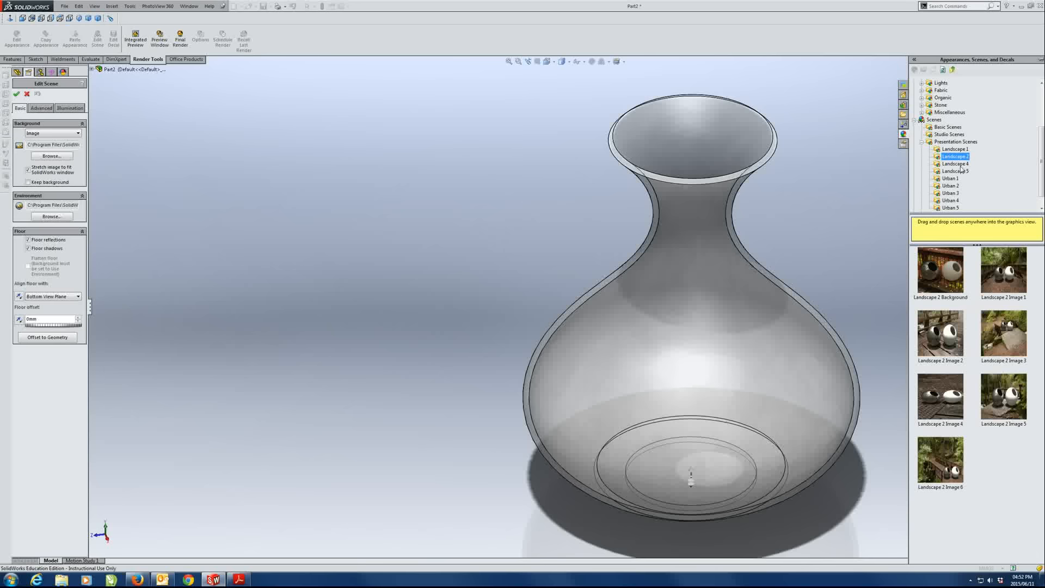
click(962, 165)
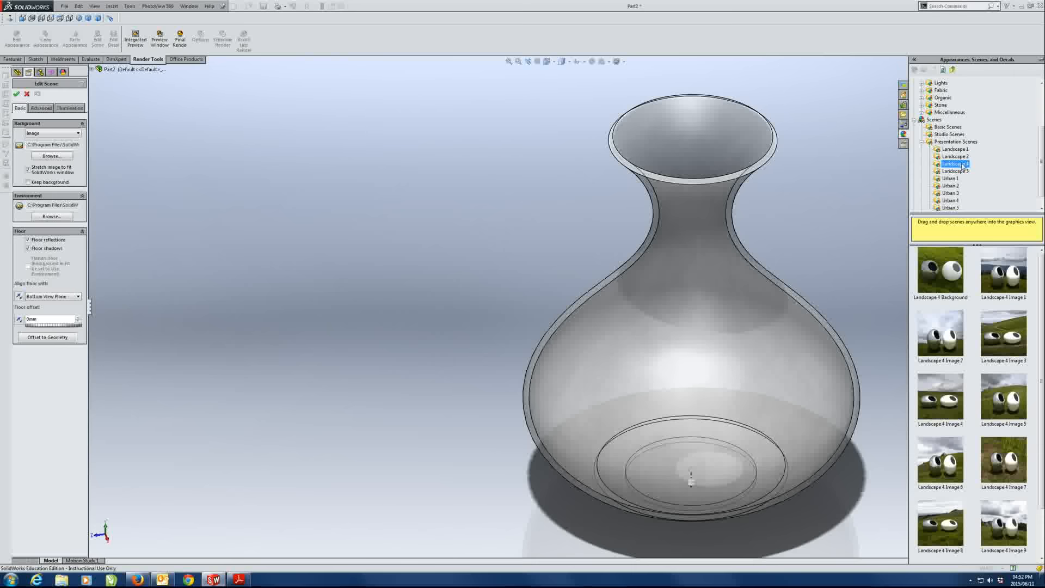
double_click(949, 267)
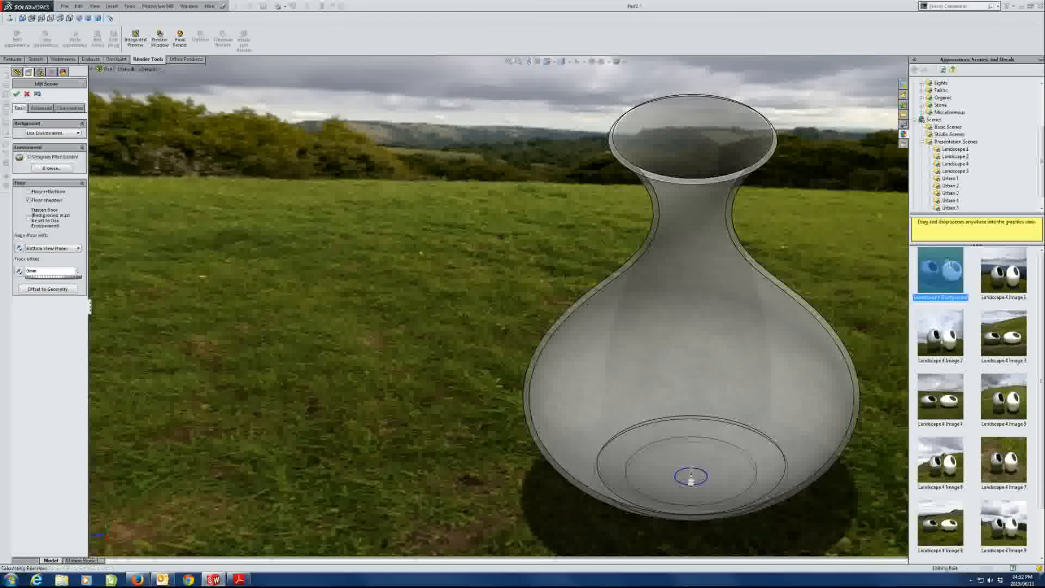
click(442, 262)
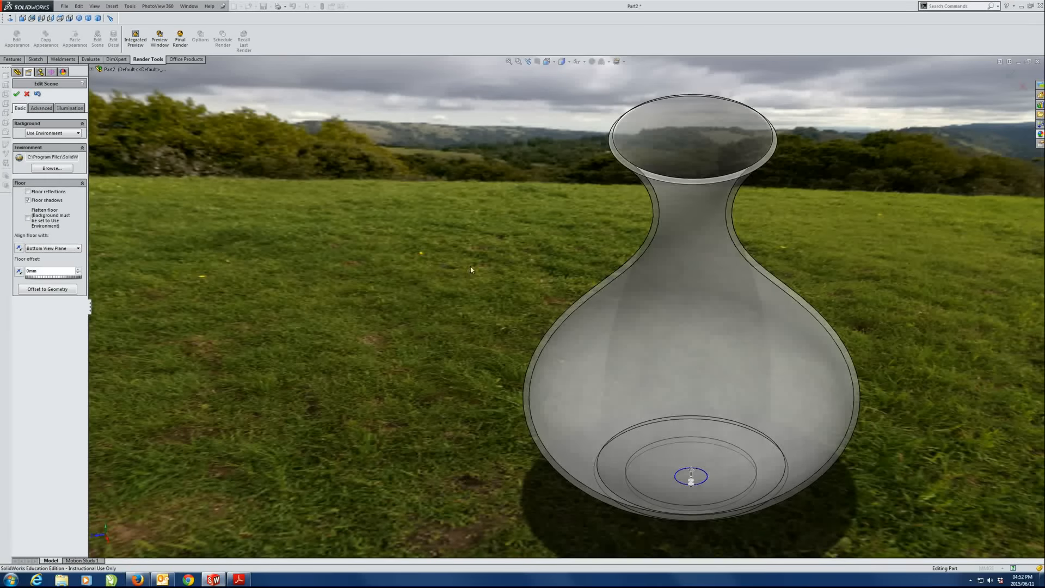
click(16, 94)
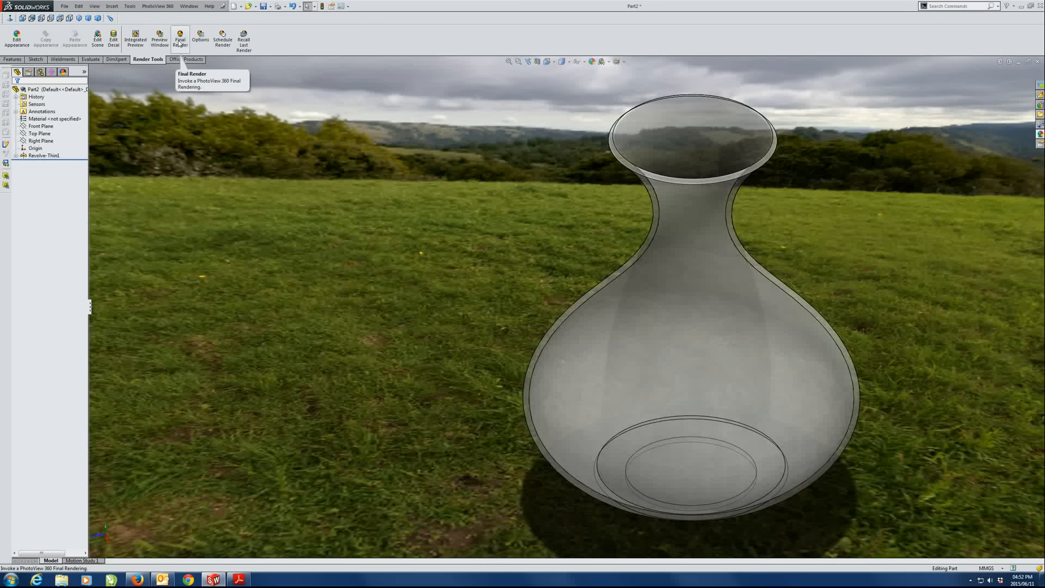
Step: Open the render preview and orbit the vase to a lower, nearly side-on angle against the landscape
click(154, 46)
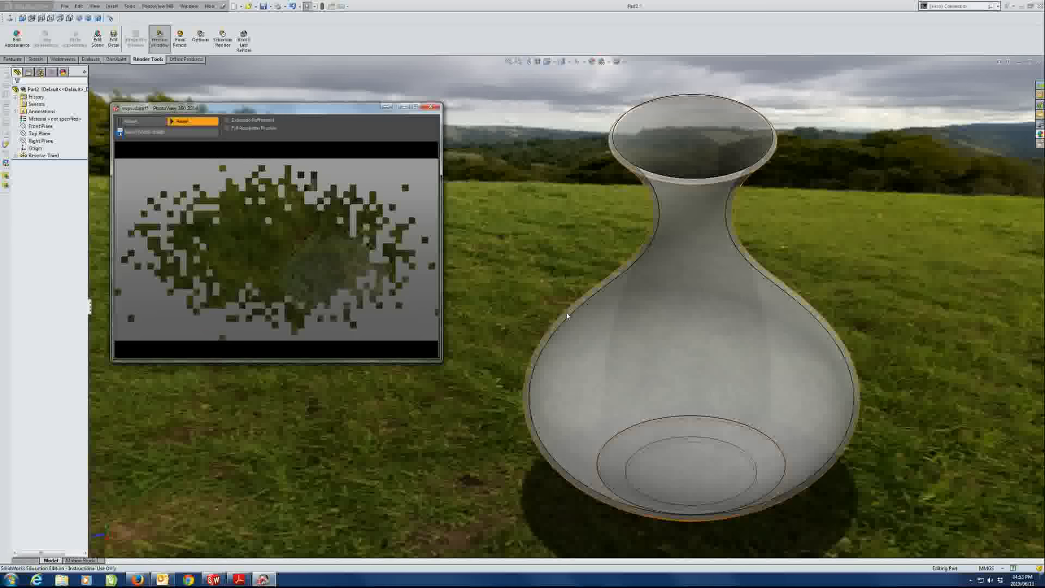
middle_drag(679, 302, 804, 237)
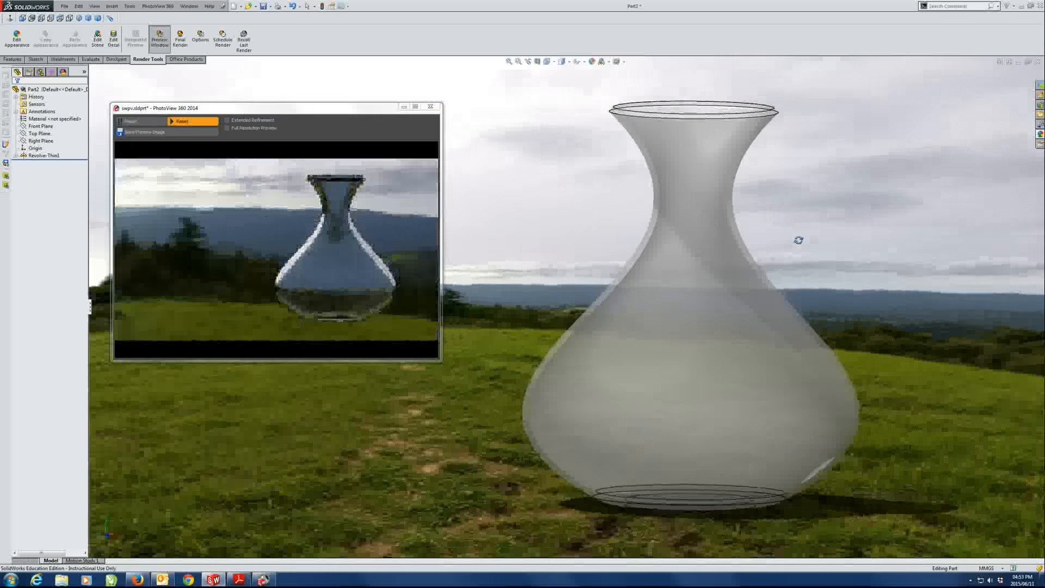
middle_drag(798, 240, 803, 254)
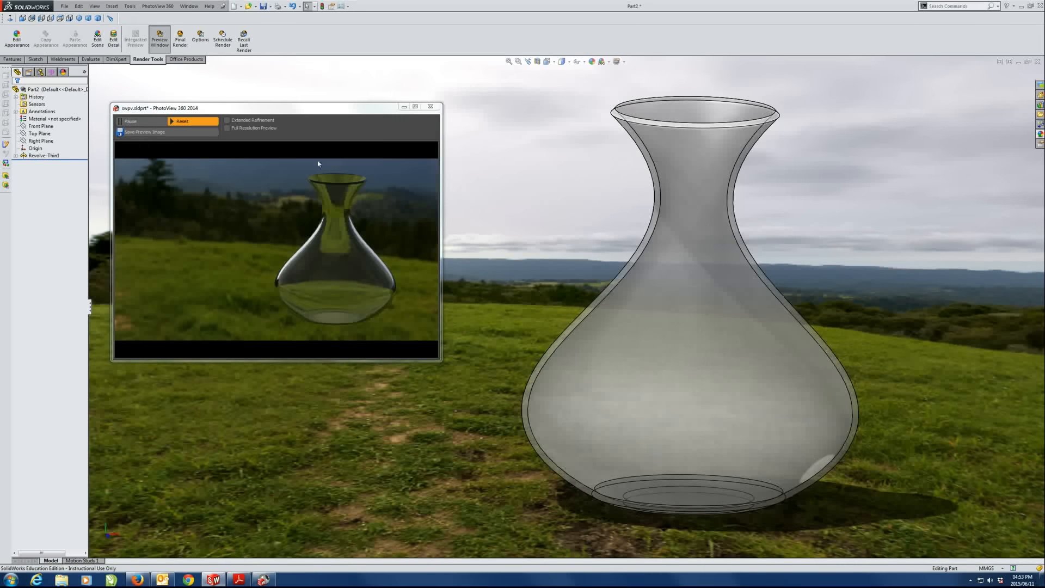
Step: Run the final render of the clear glass vase, save it to the desktop as Vase 2, and close the render windows
click(181, 37)
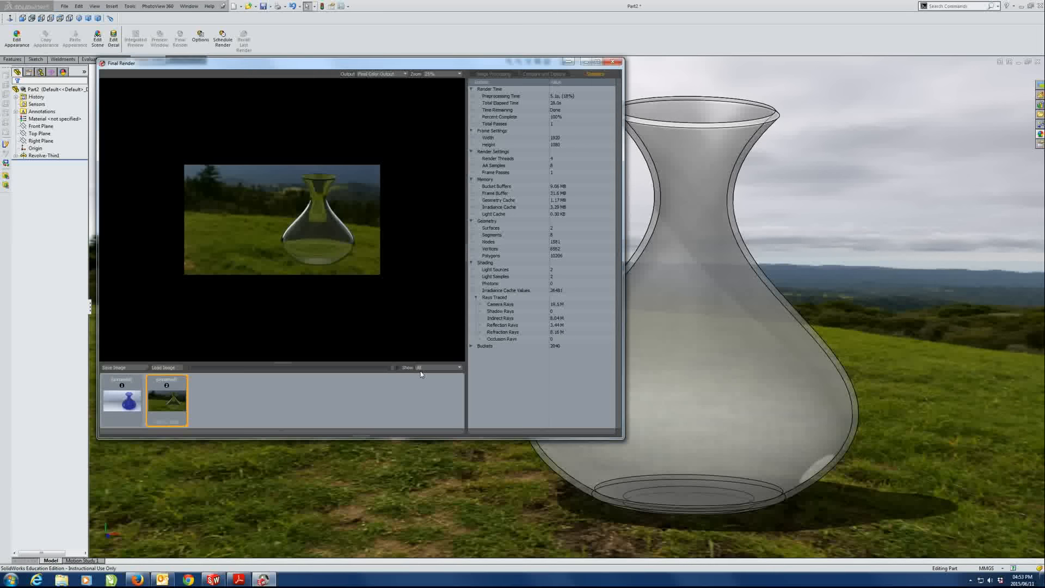
click(123, 368)
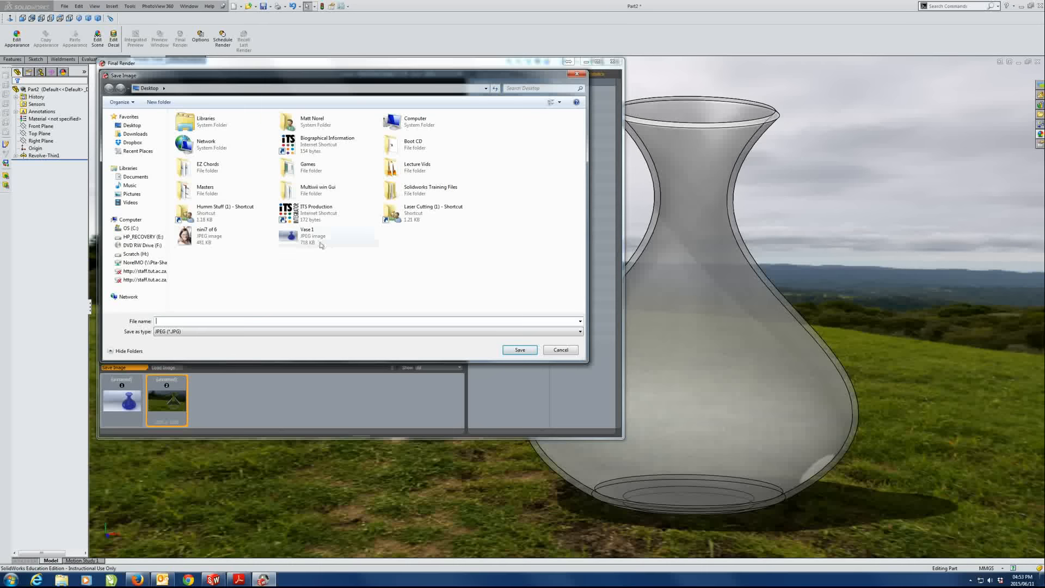
click(321, 253)
double_click(180, 320)
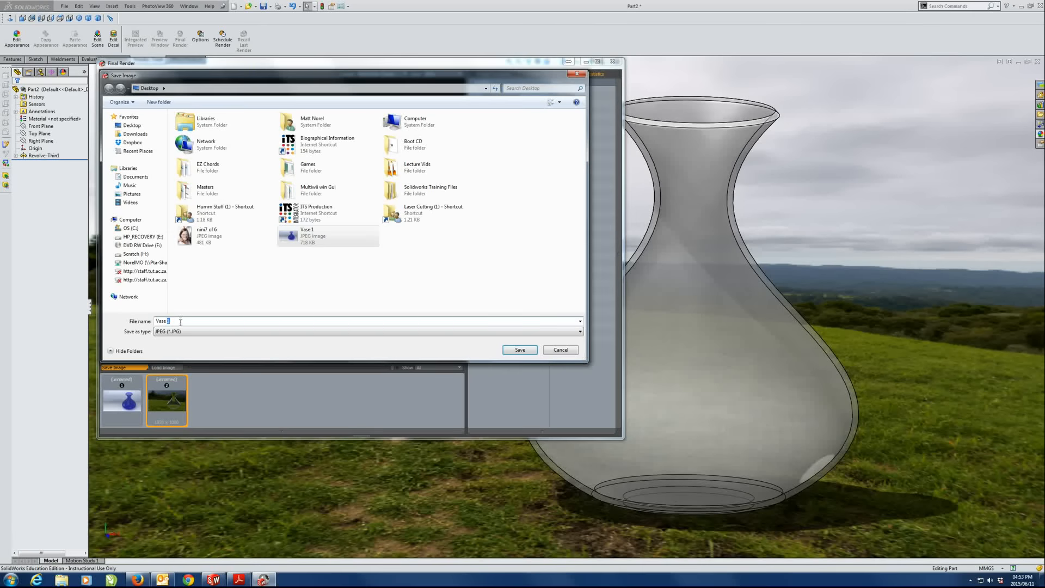
text(2)
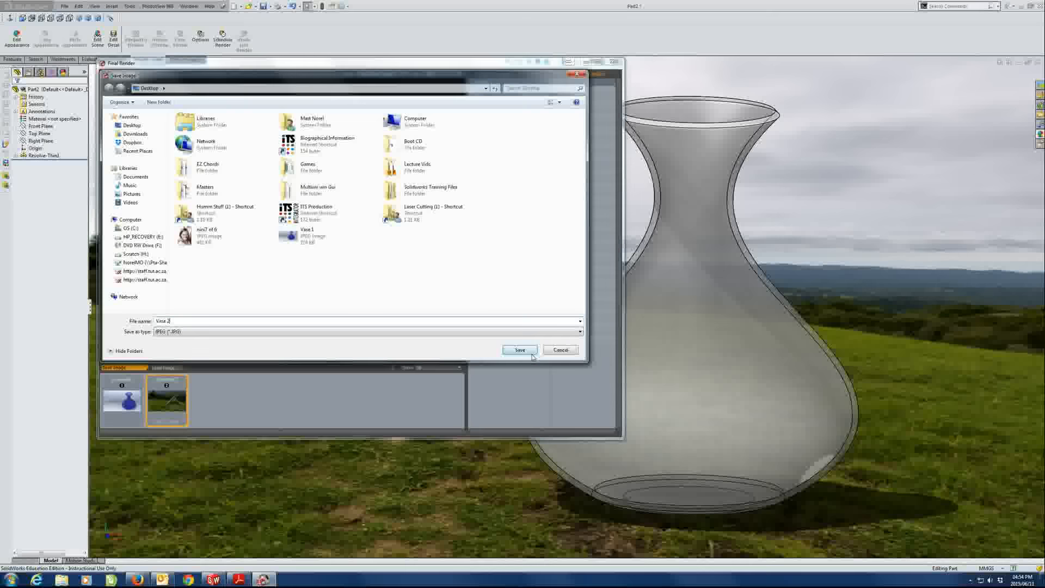
click(528, 352)
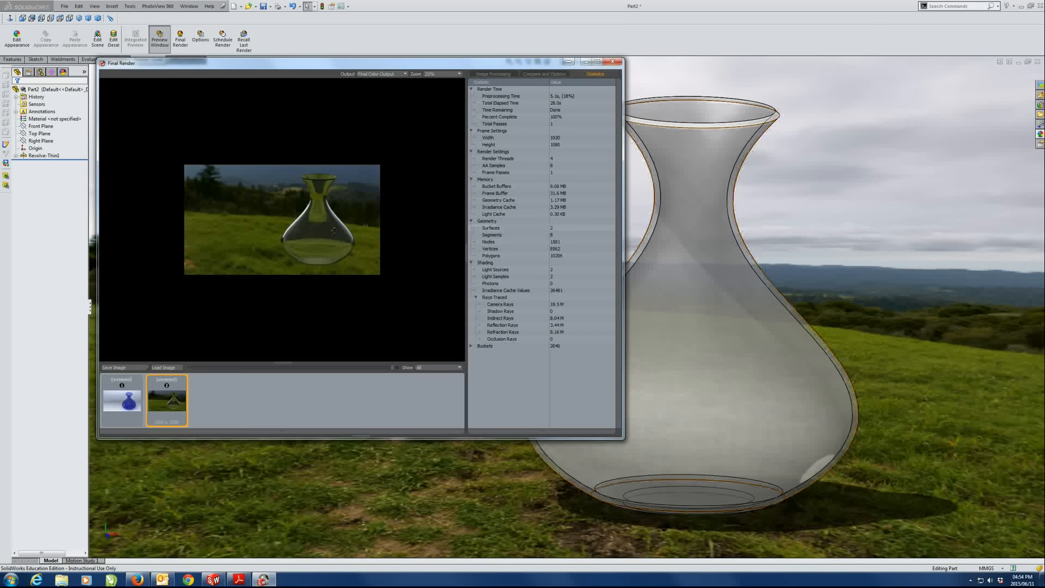
click(586, 62)
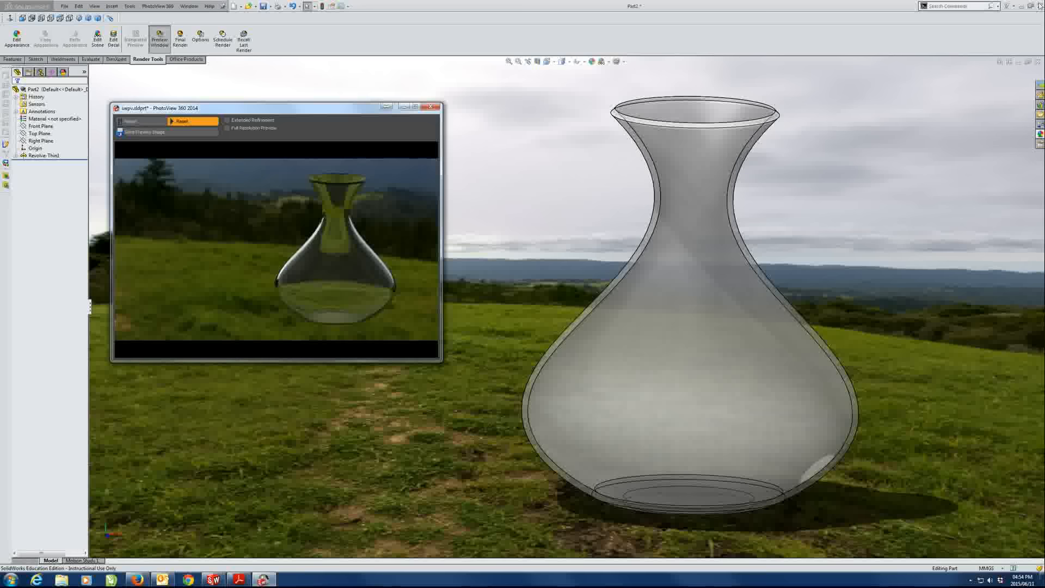
click(430, 106)
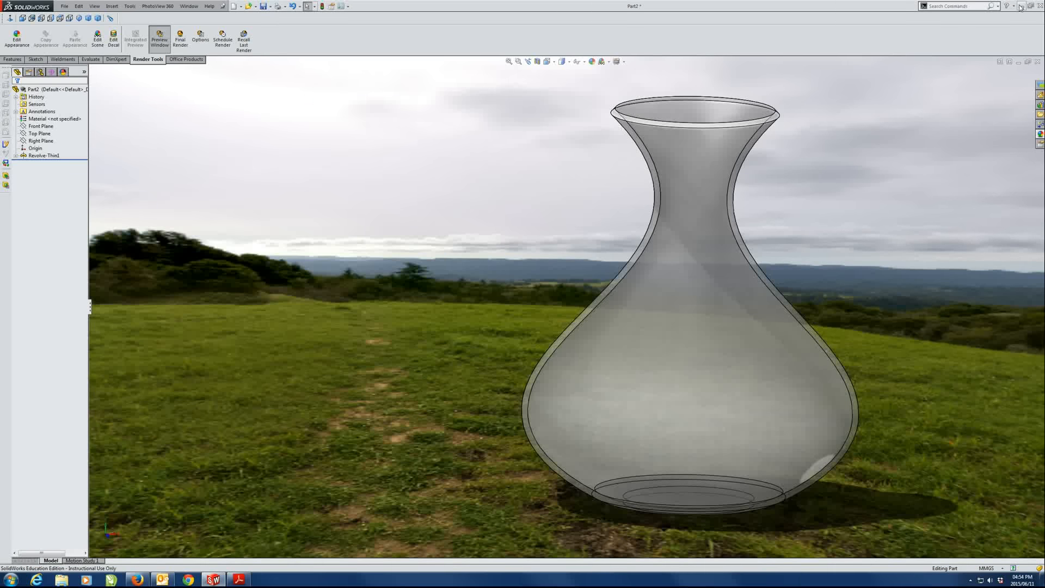
Step: Minimize the open windows and place the Vase 1 and Vase 2 images side by side near the desktop's middle
click(1020, 5)
click(1006, 5)
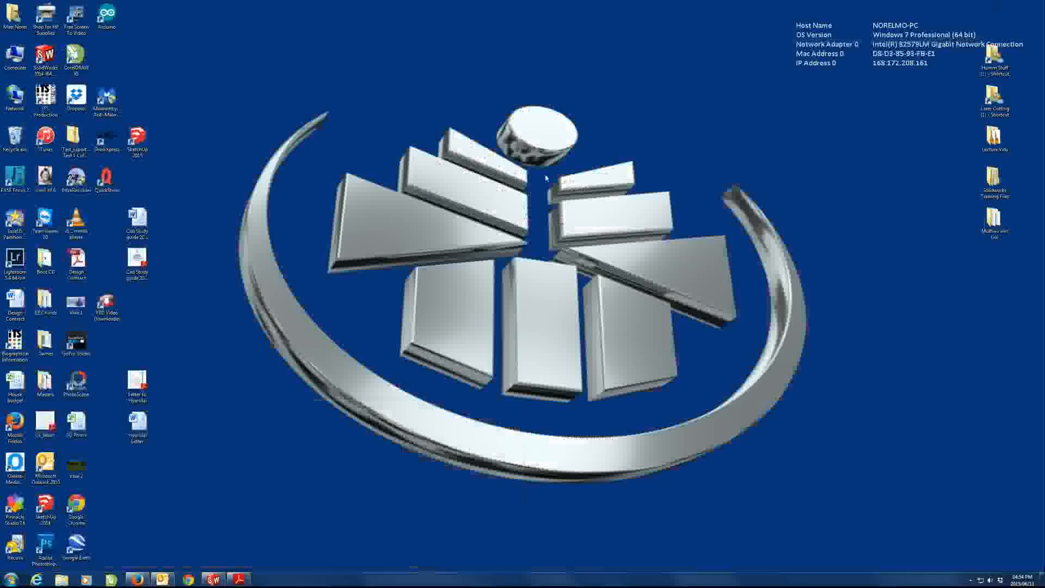
drag(76, 466, 473, 304)
drag(76, 302, 448, 309)
Step: Examine the saved Vase 1 render in Windows Photo Viewer, close it, and open the Vase 2 render
double_click(447, 307)
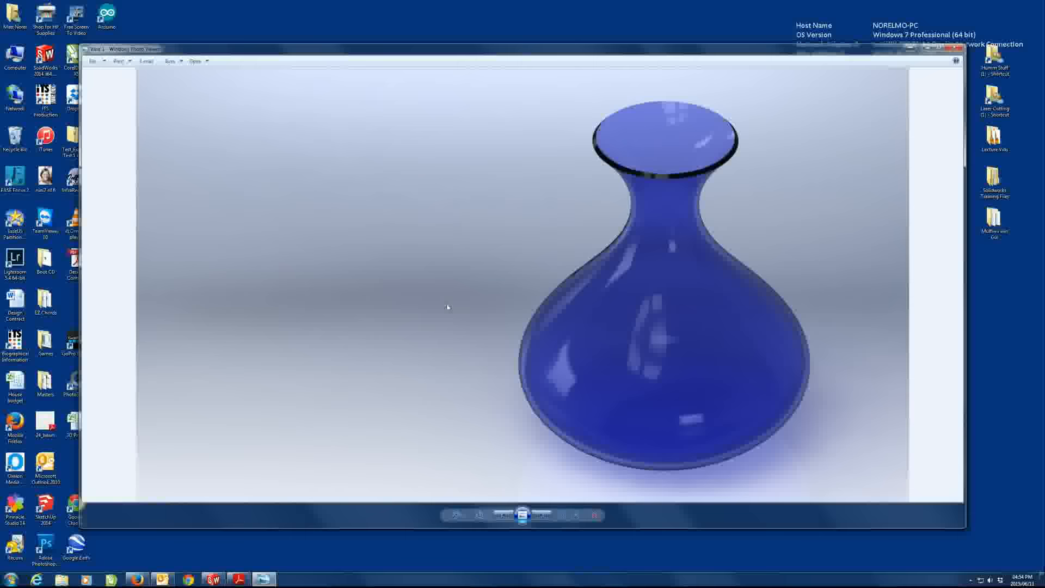
scroll(645, 380, up, 5)
scroll(644, 376, down, 5)
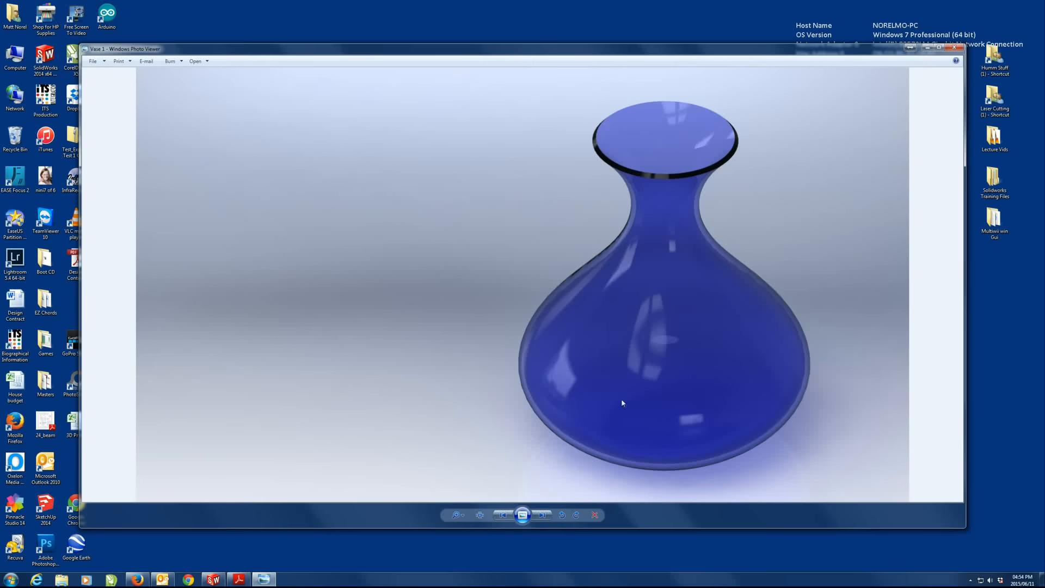
click(953, 48)
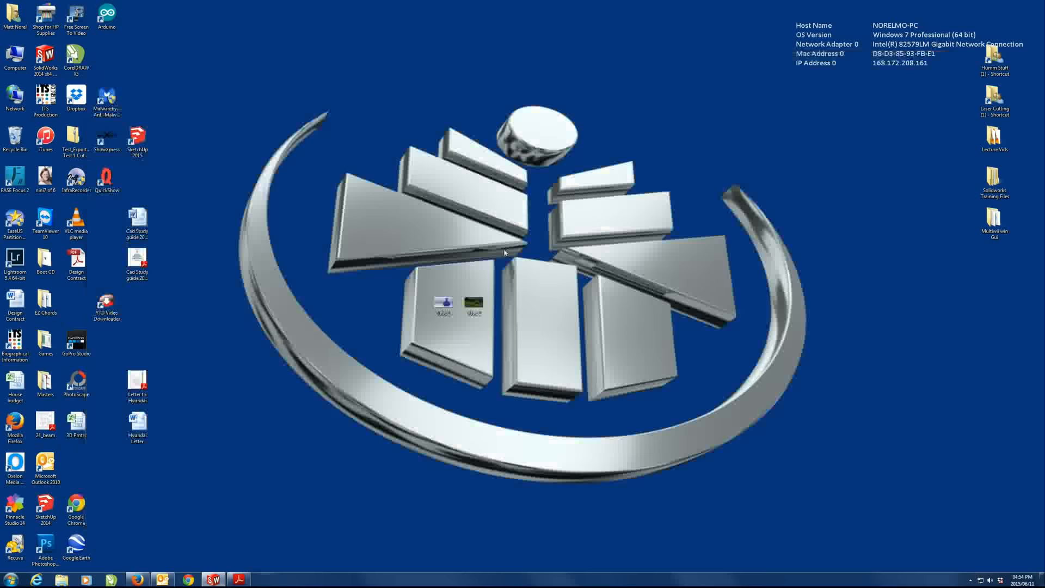
double_click(474, 305)
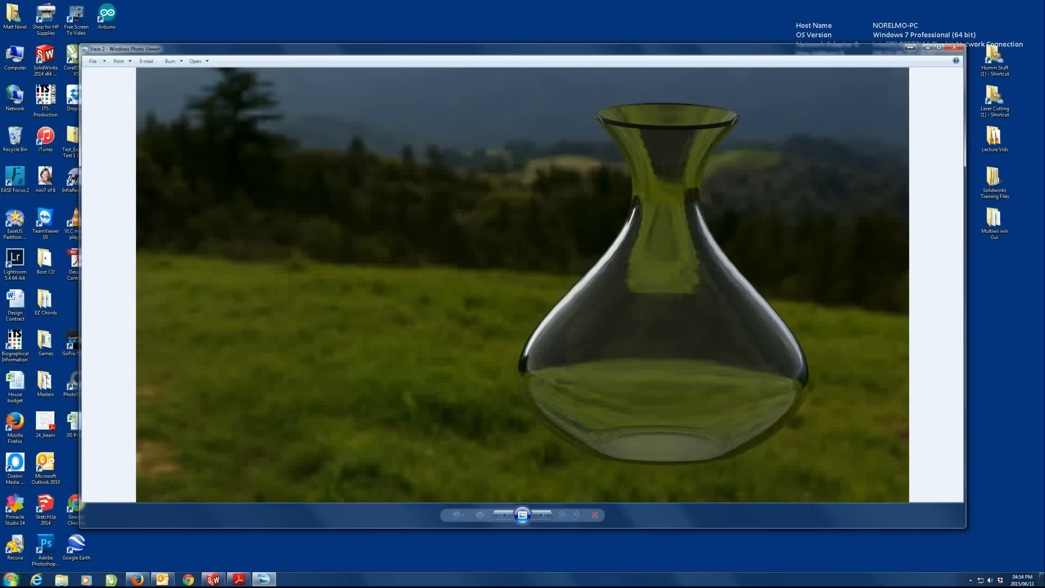
Step: Open Microsoft Word 2010 and insert the Vase 2 image from the desktop into the blank document
click(11, 579)
click(39, 424)
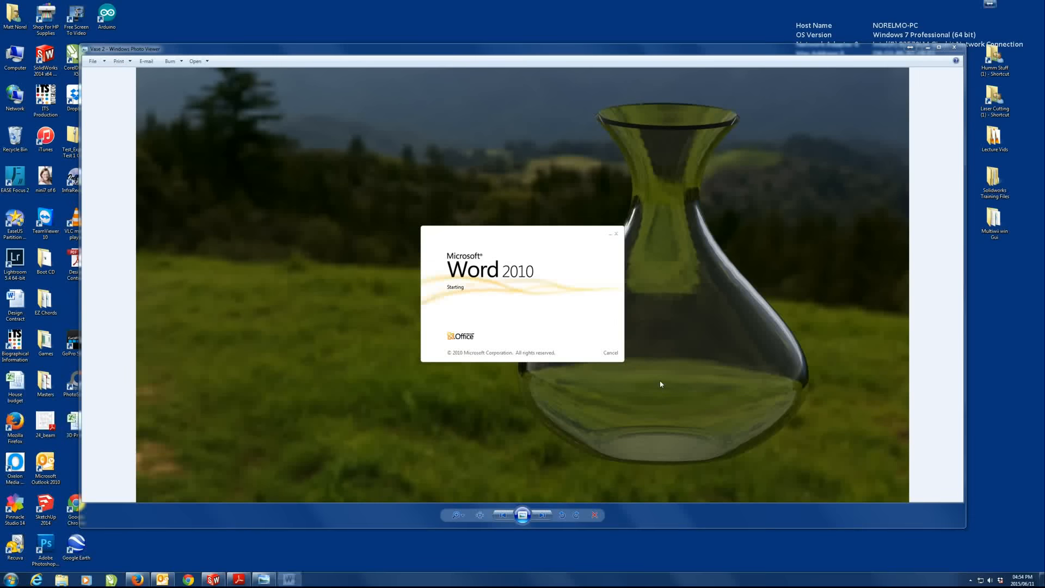
click(59, 15)
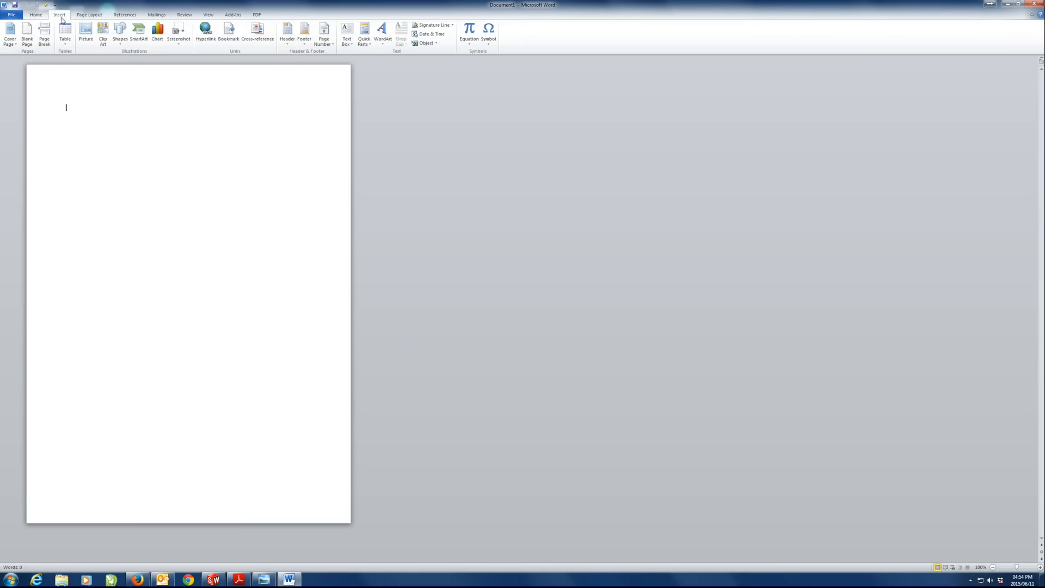
click(86, 33)
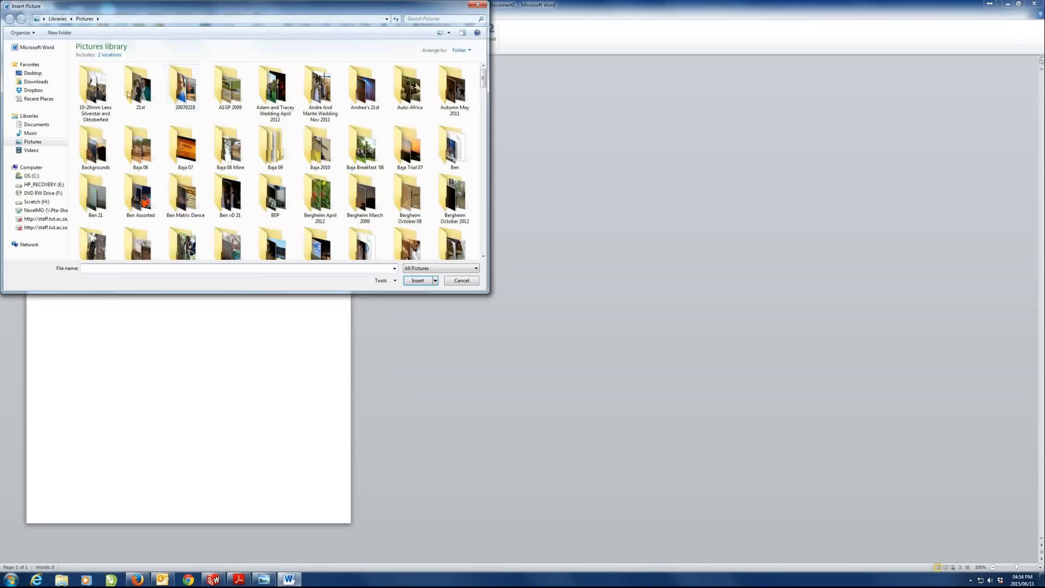
click(33, 72)
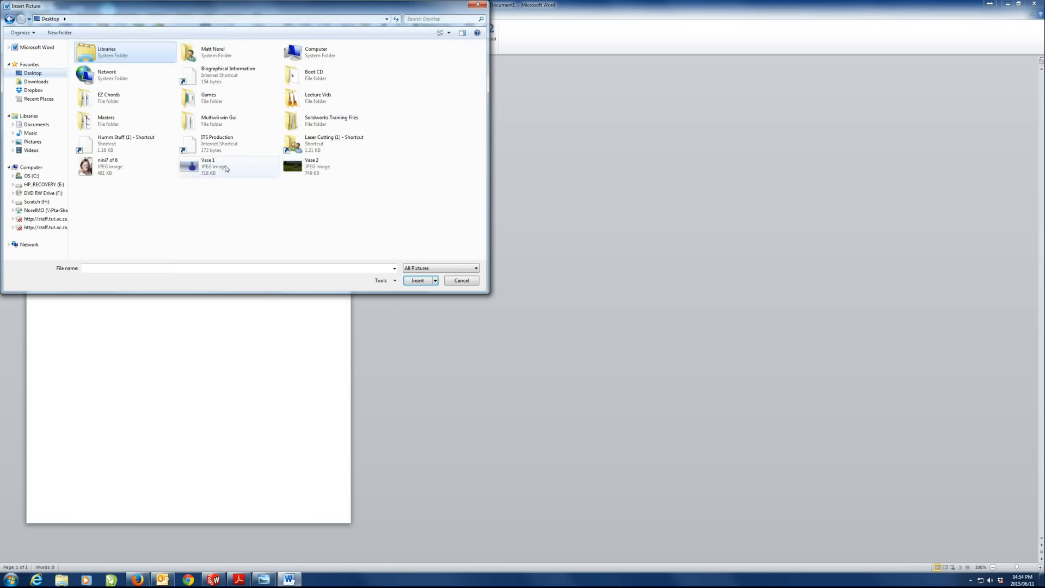
click(293, 169)
click(419, 280)
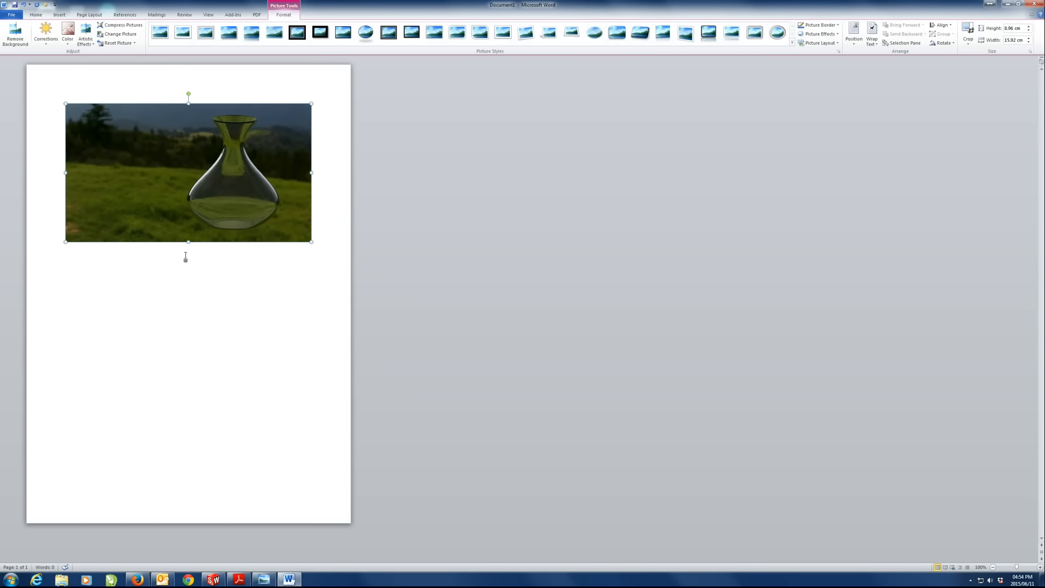
Step: Caption the vase picture below it as "Figure 1 Prototype 1 of vase not selected becase of volume and smoothness" and select the picture
right_click(170, 163)
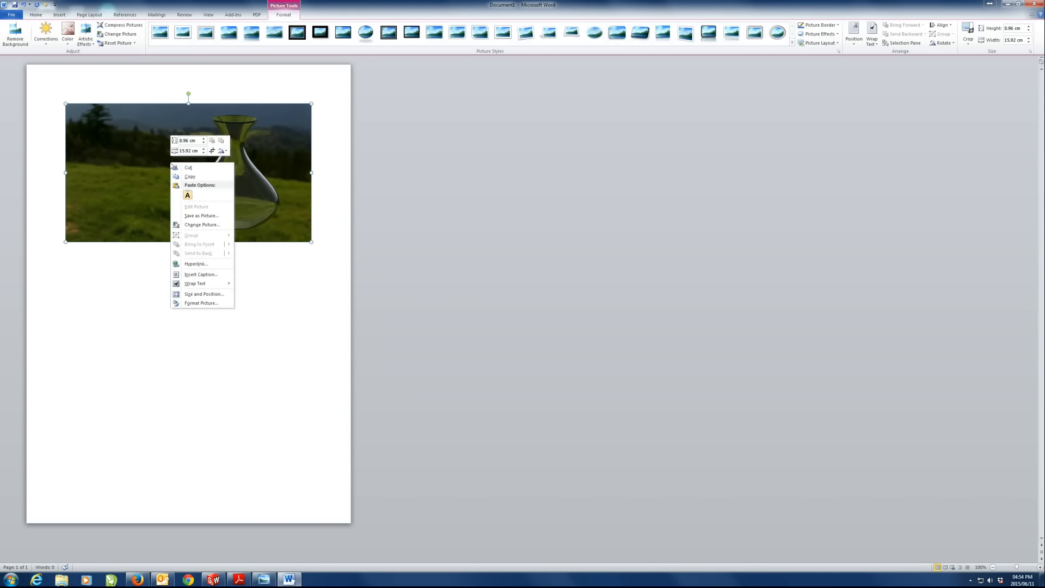
click(201, 275)
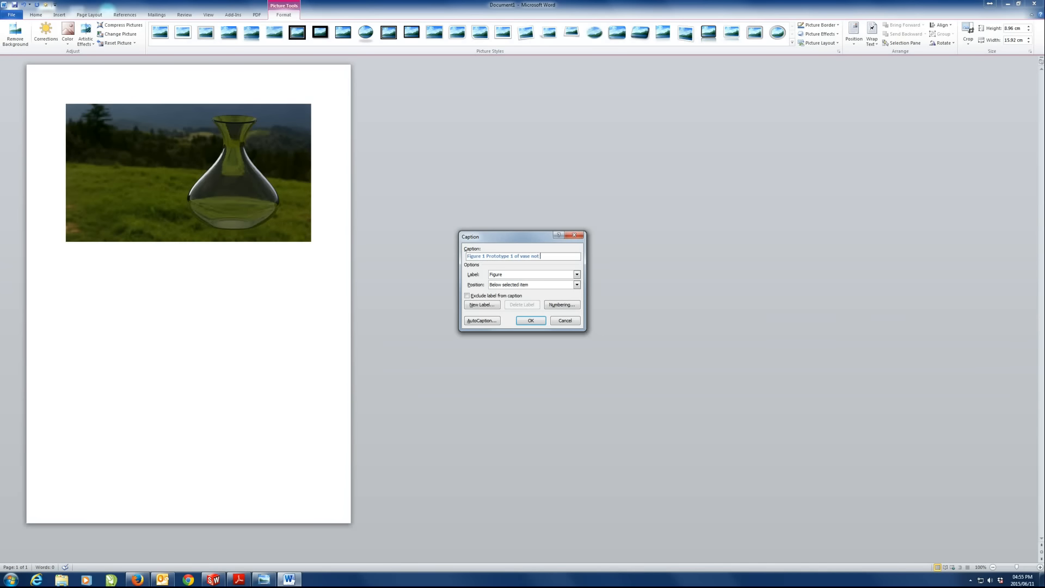
text(ted becase of volume and smo)
text(t)
click(531, 320)
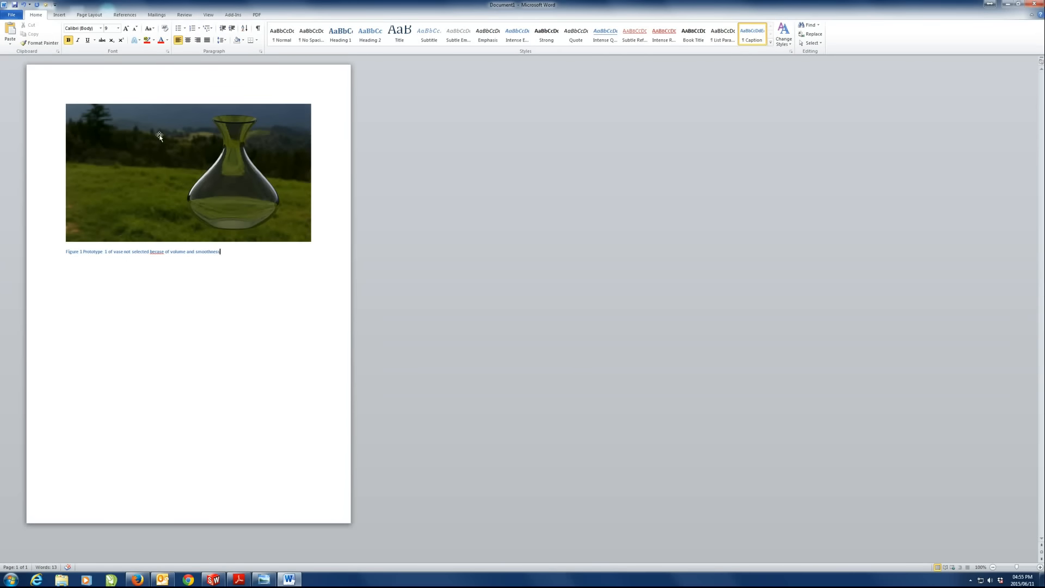
click(158, 158)
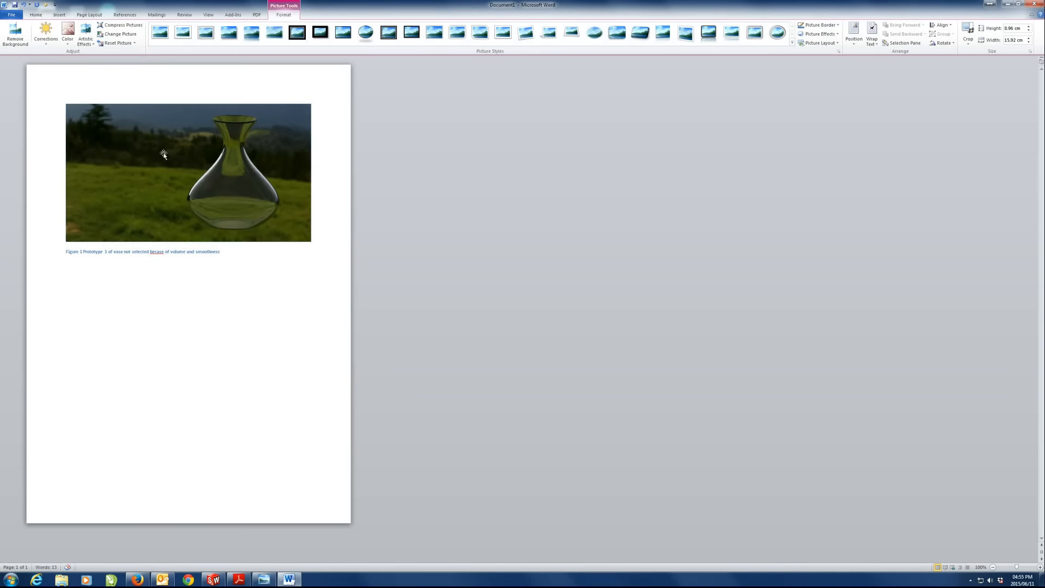